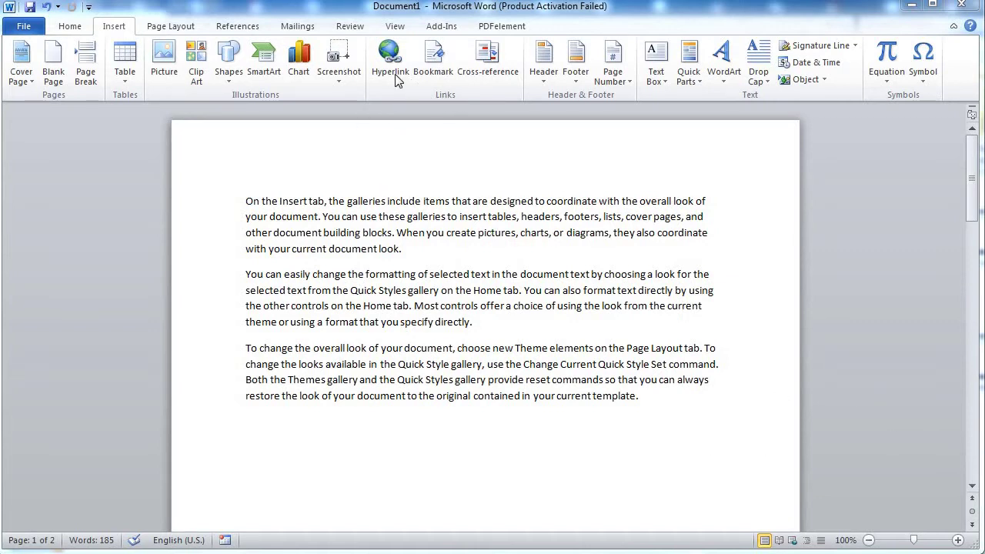
# Step: Hyperlink the phrase 'with your current' to attendance.xlsx in My Documents
pyautogui.click(245, 201)
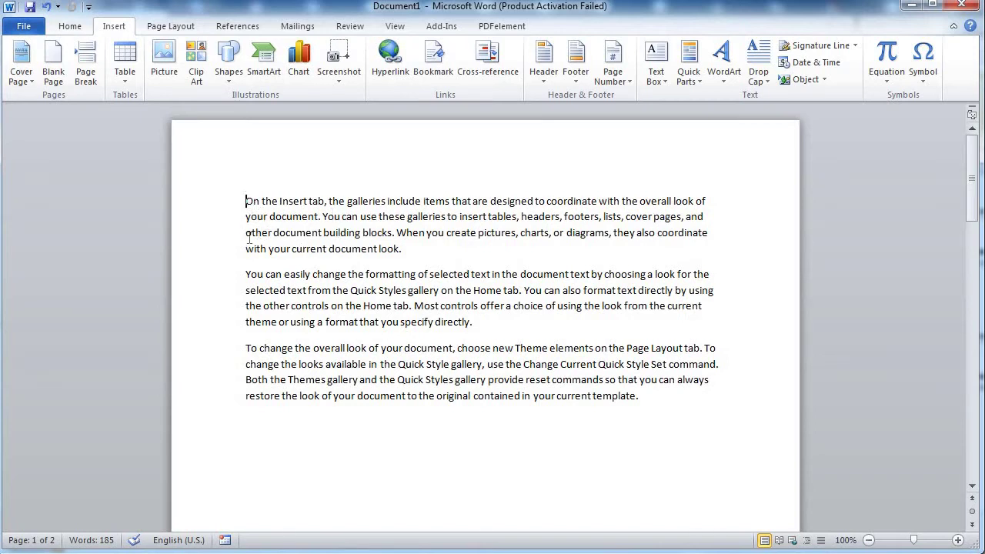
pyautogui.moveTo(245, 249); pyautogui.dragTo(322, 254)
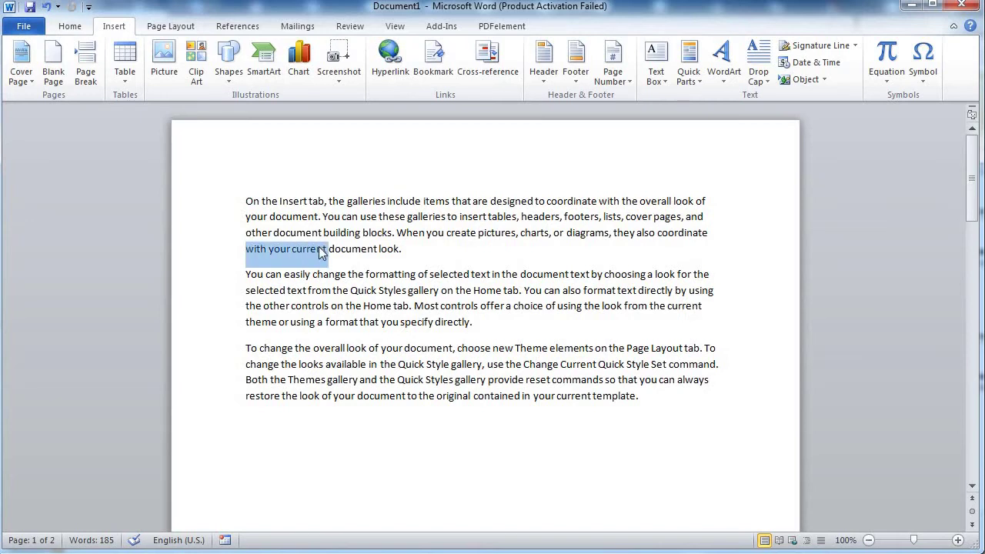
pyautogui.moveTo(359, 220)
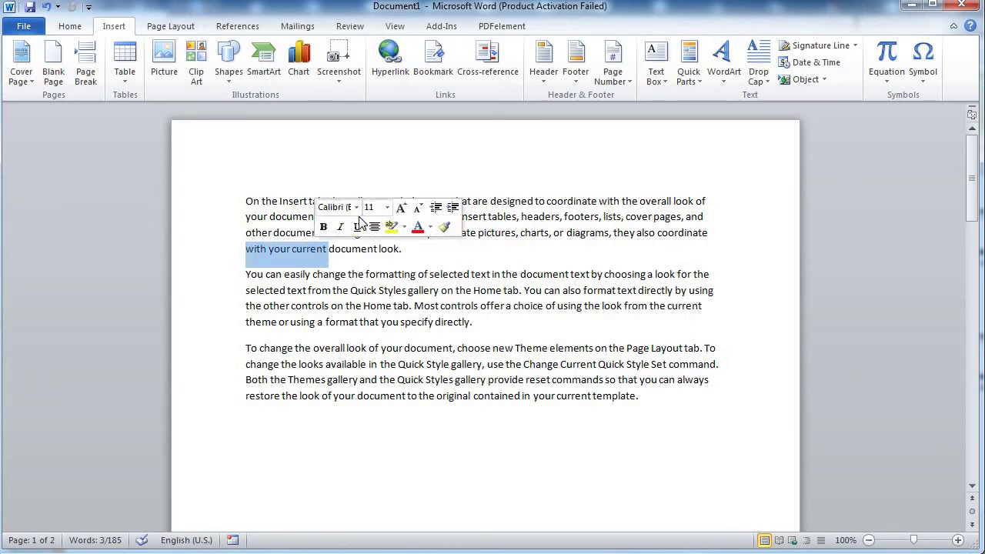
pyautogui.click(401, 73)
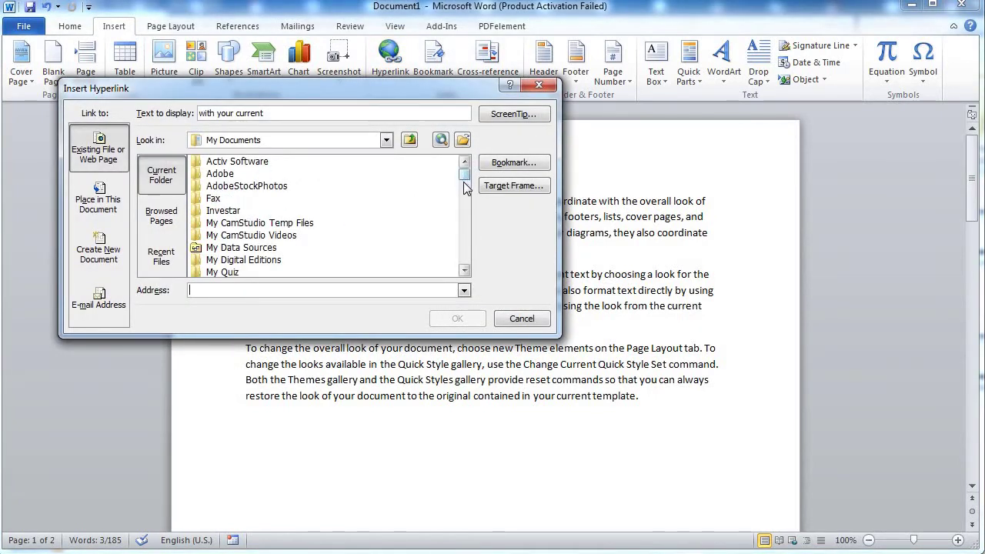
pyautogui.scroll(-5, 431, 207)
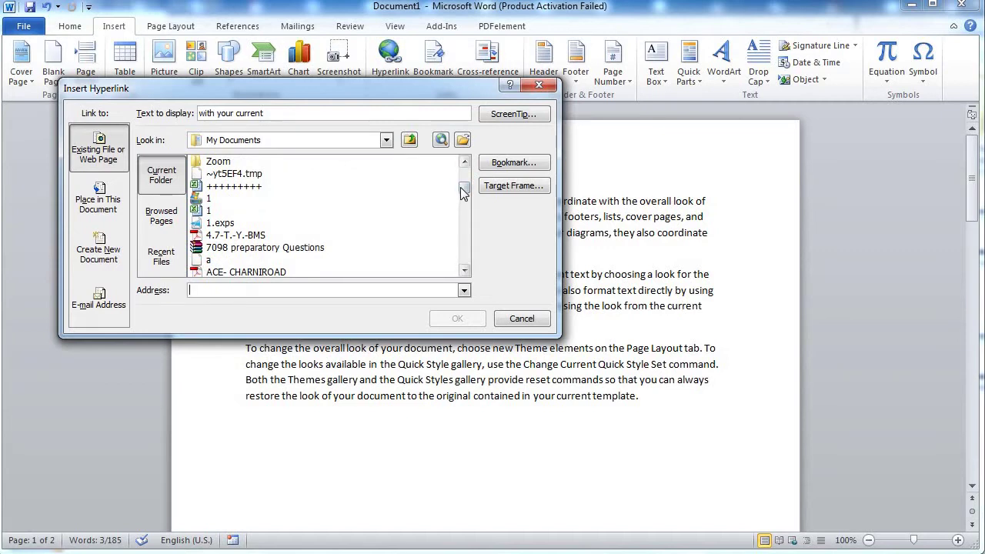
pyautogui.scroll(-1, 416, 196)
pyautogui.scroll(-3, 385, 184)
pyautogui.scroll(-1, 364, 175)
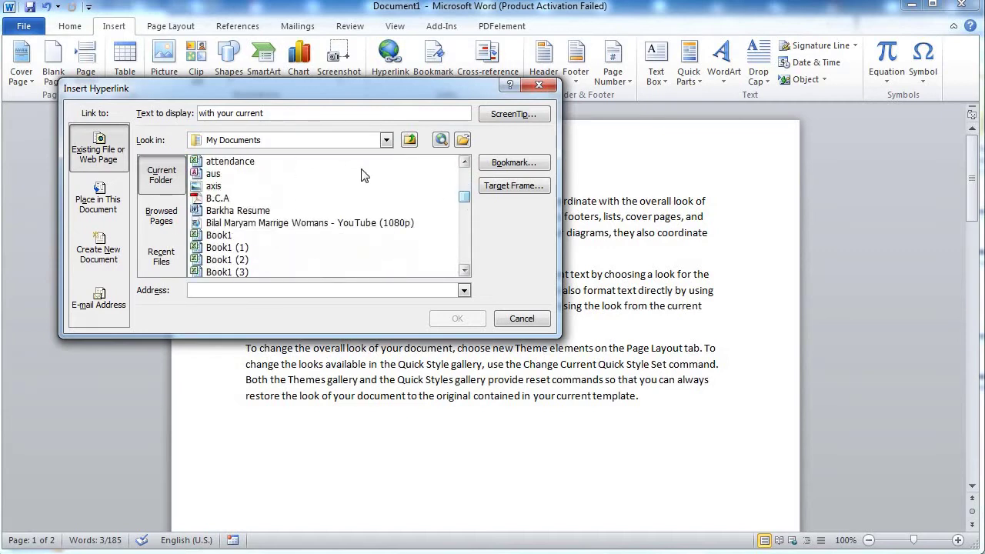
pyautogui.click(254, 165)
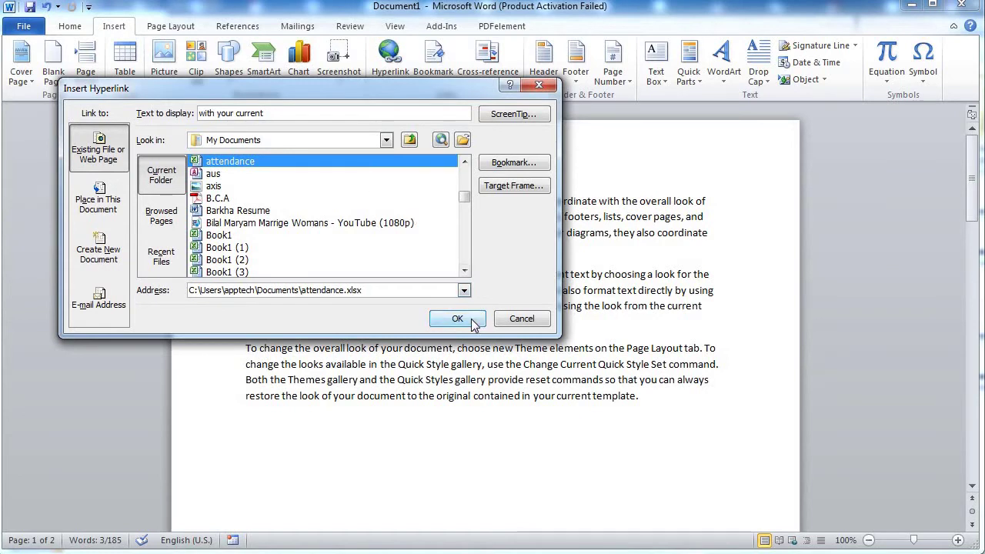
pyautogui.click(458, 319)
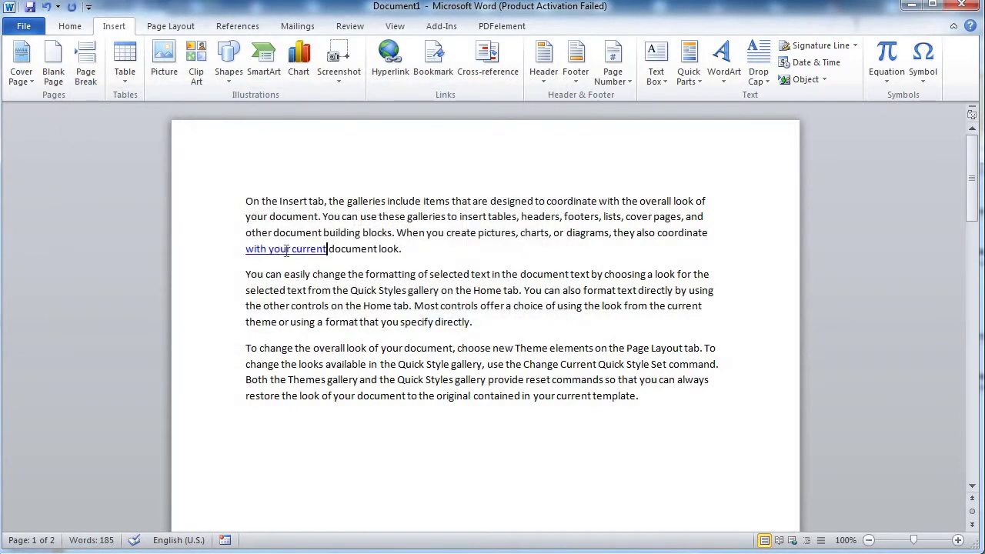
pyautogui.moveTo(286, 250)
# Step: Follow the link, allow the security notice, and close the attendance workbook in Excel
pyautogui.keyDown('ctrl'); pyautogui.click(290, 256); pyautogui.keyUp('ctrl')
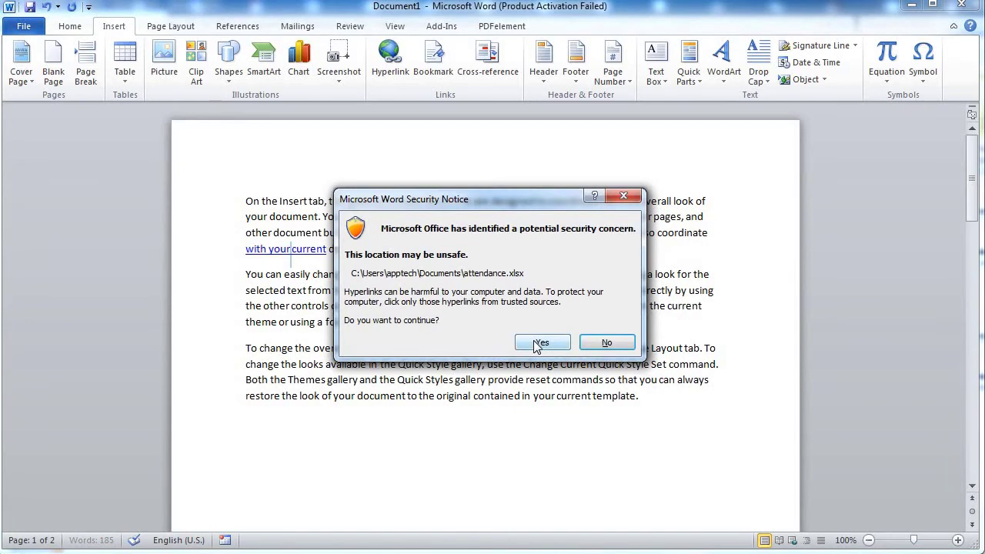
pyautogui.click(537, 343)
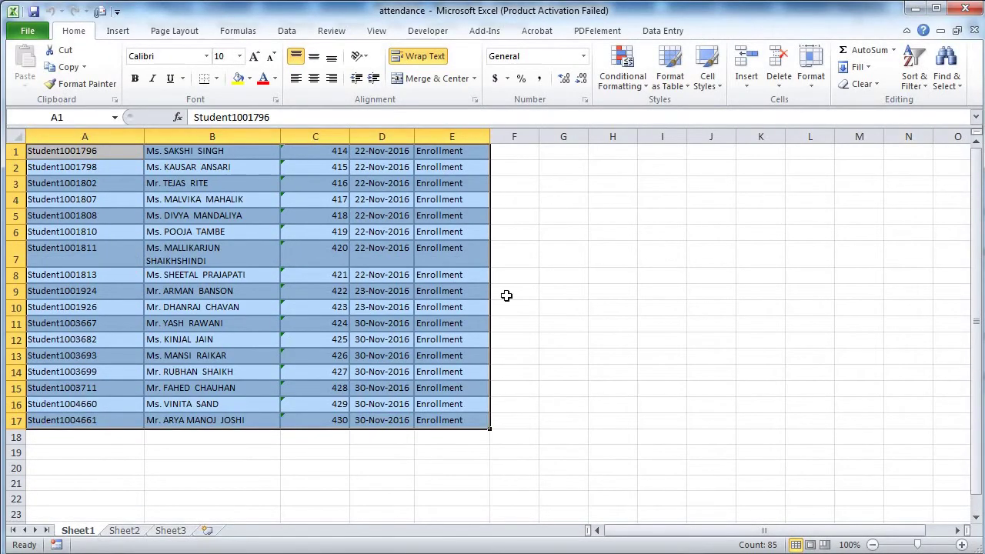
pyautogui.click(968, 8)
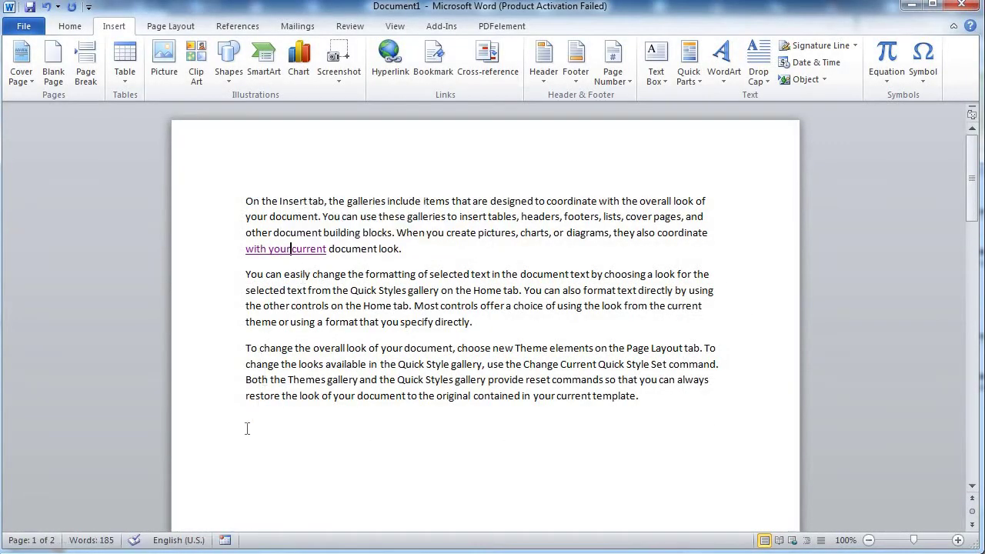
# Step: Insert a hyperlink to the My Quiz folder on a new line
pyautogui.click(391, 65)
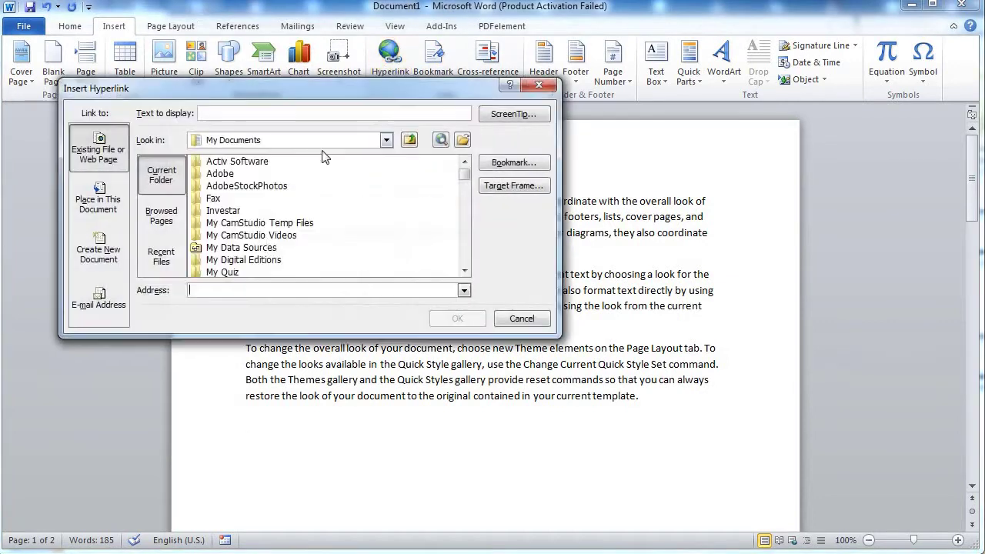
pyautogui.click(235, 273)
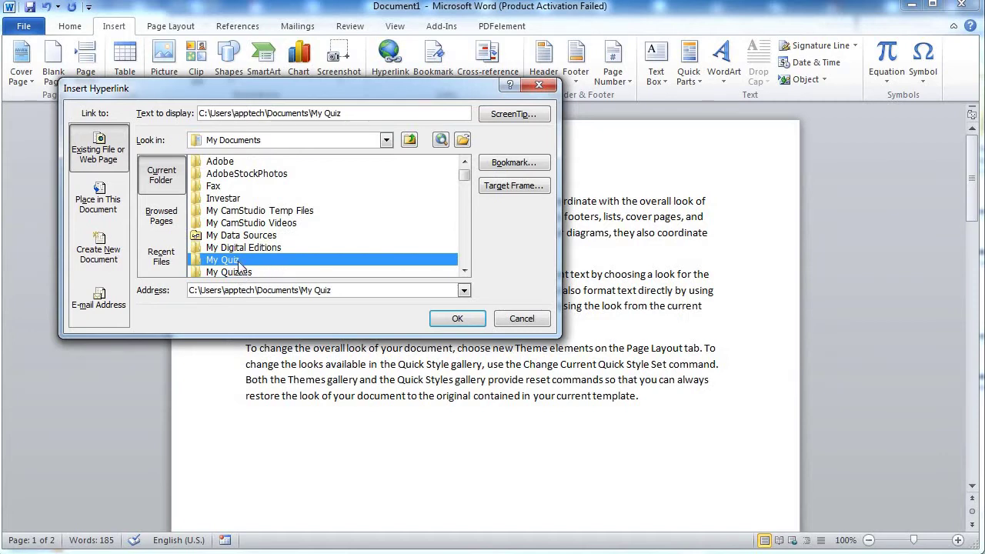
pyautogui.click(450, 318)
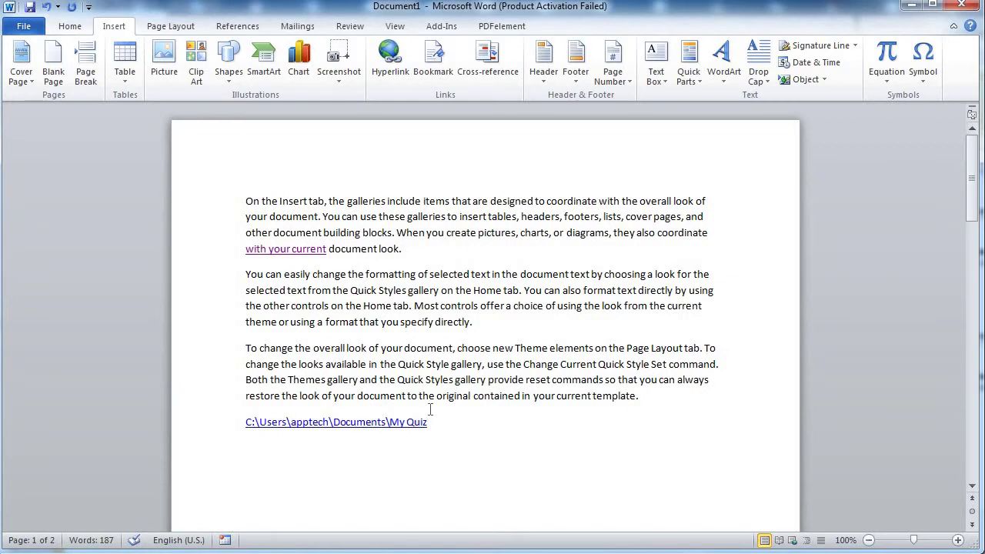
# Step: Follow the My Quiz link, accept the warning, and close the folder window
pyautogui.keyDown('ctrl'); pyautogui.click(388, 425); pyautogui.keyUp('ctrl')
pyautogui.click(523, 346)
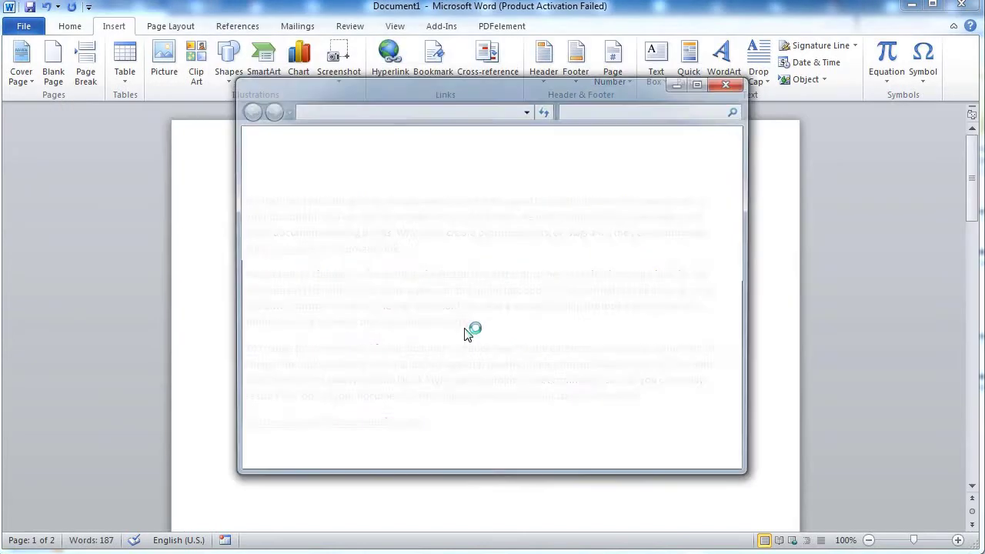
pyautogui.click(739, 84)
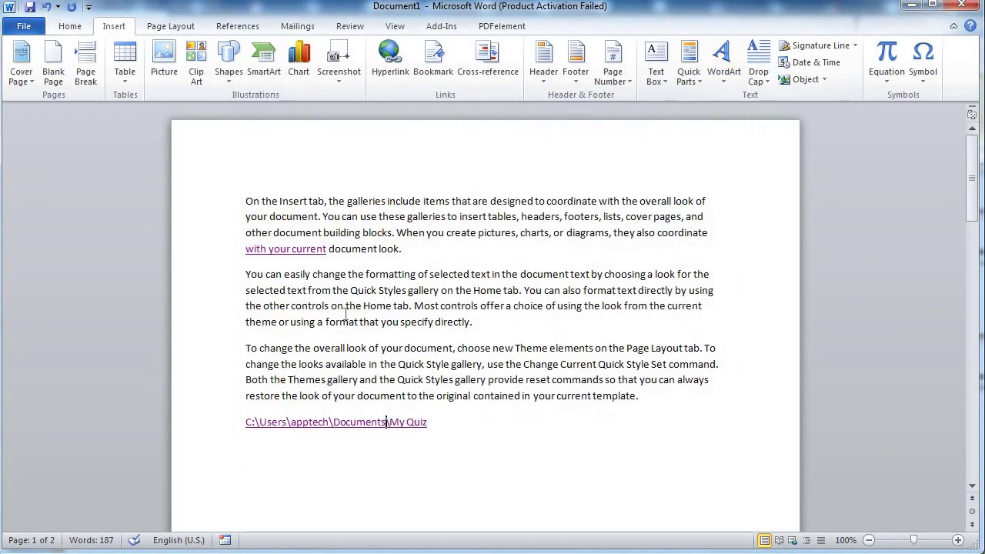
# Step: Remove the hyperlinks from 'with your current' and from the My Quiz folder path
pyautogui.rightClick(287, 249)
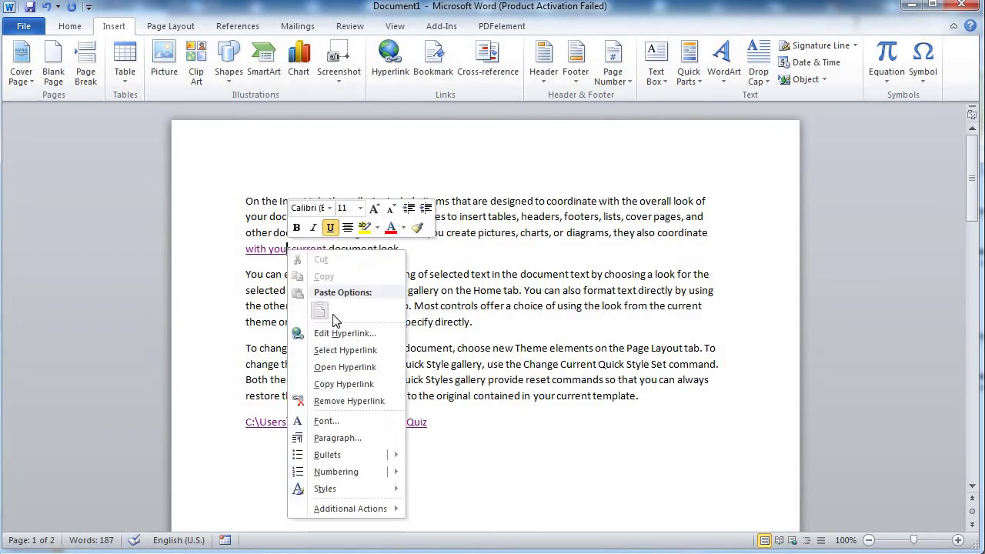
pyautogui.click(341, 401)
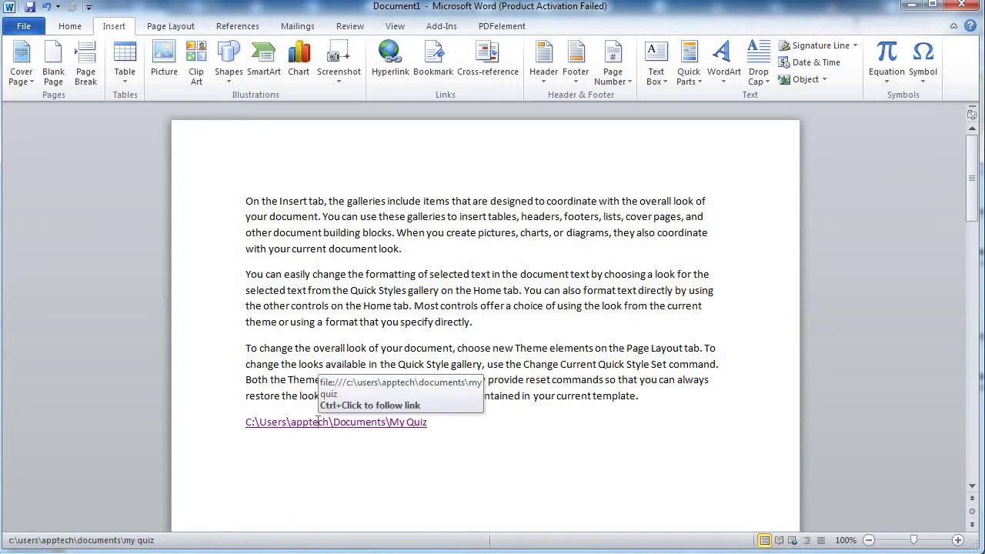
pyautogui.rightClick(317, 422)
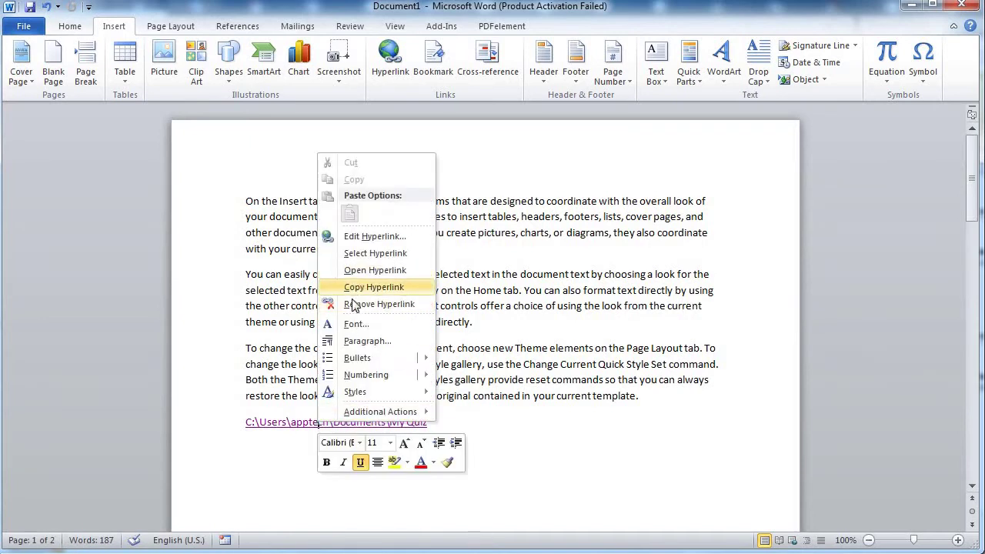
pyautogui.click(353, 301)
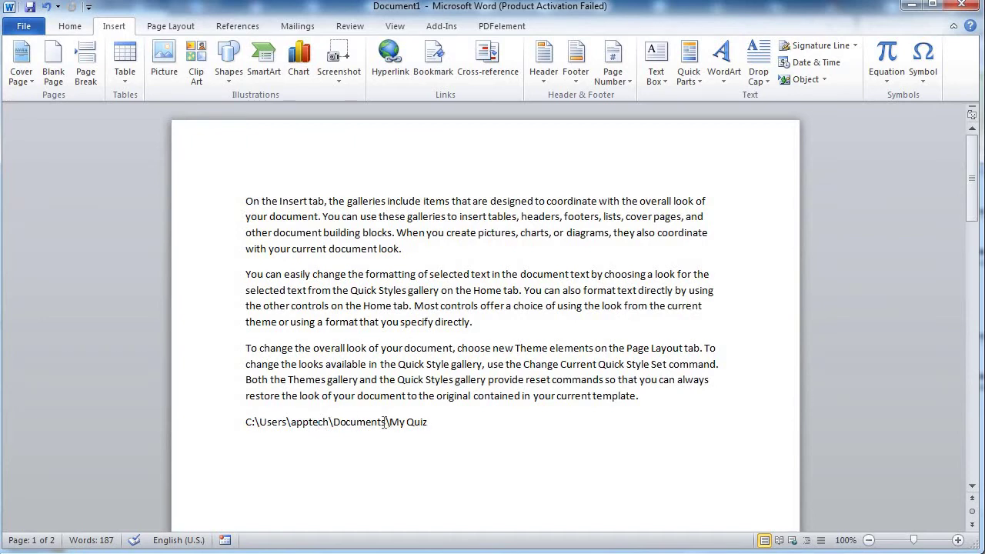
pyautogui.tripleClick(333, 422)
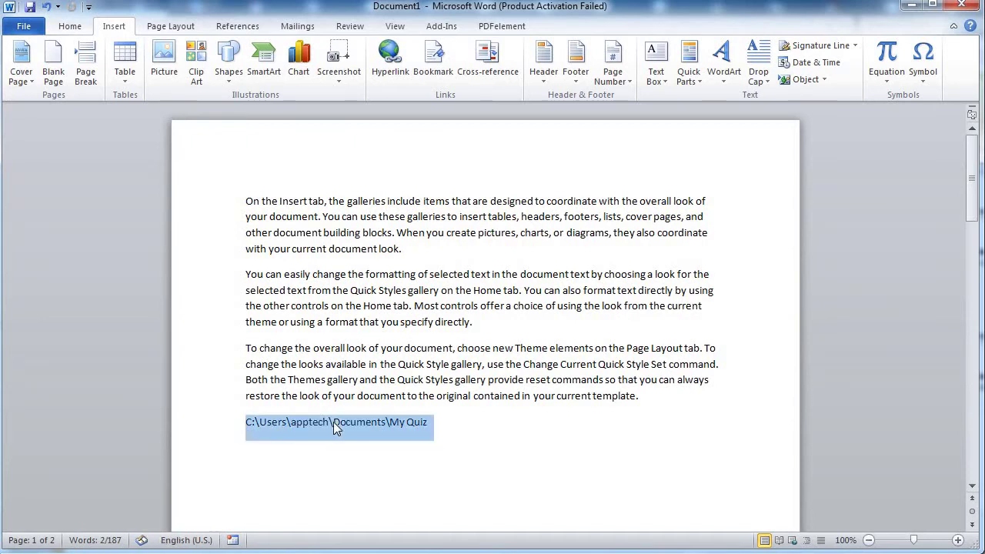
pyautogui.click(333, 422)
pyautogui.click(461, 422)
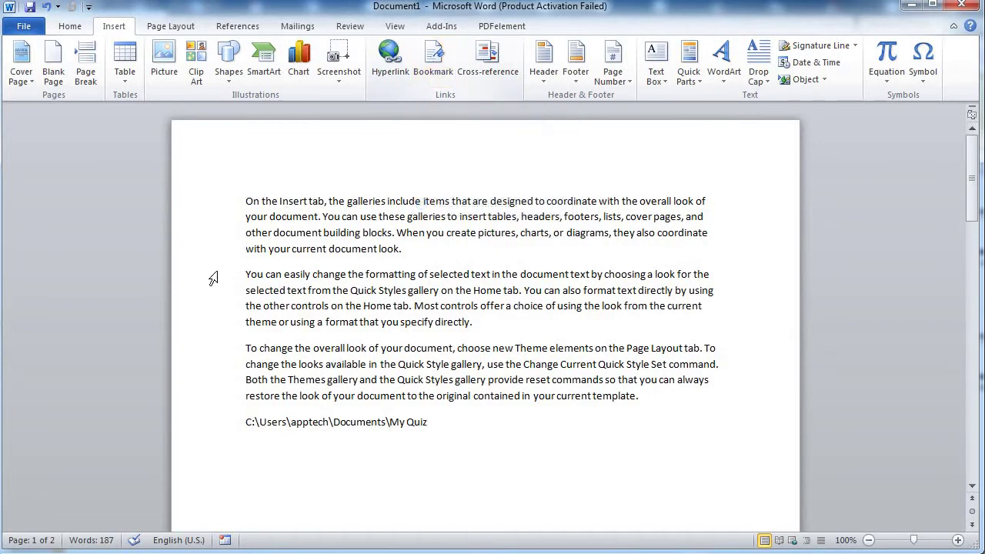
# Step: Add a bookmark at the spot before 'other controls' in the second paragraph
pyautogui.click(246, 274)
pyautogui.moveTo(246, 274)
pyautogui.mouseDown()
pyautogui.moveTo(267, 275)
pyautogui.moveTo(256, 275)
pyautogui.mouseUp()
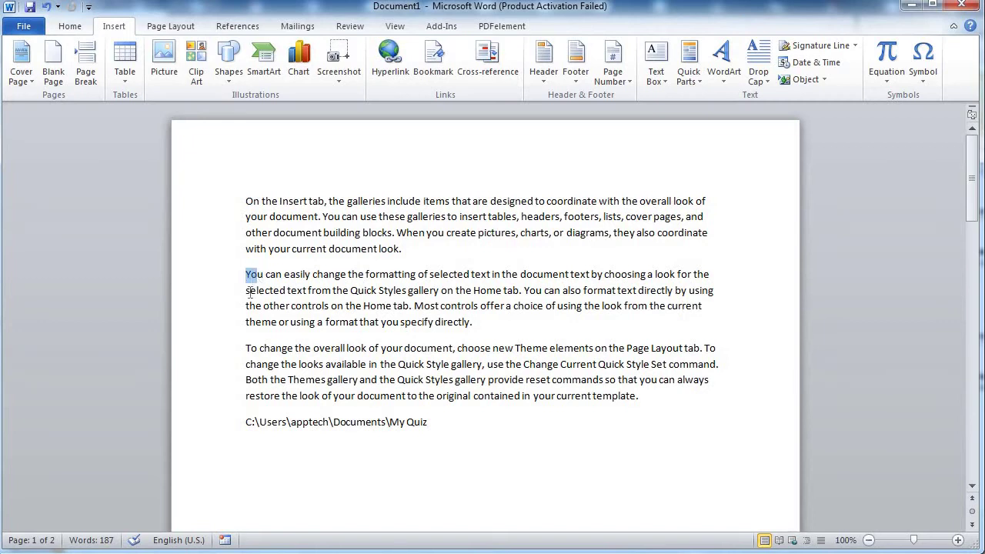
pyautogui.click(243, 305)
pyautogui.click(434, 68)
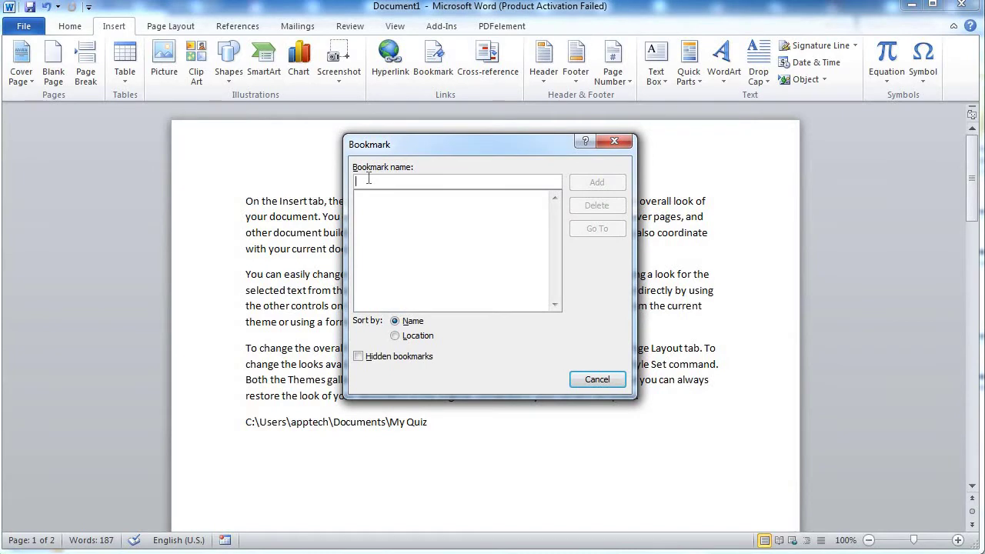
pyautogui.write('SABBA')
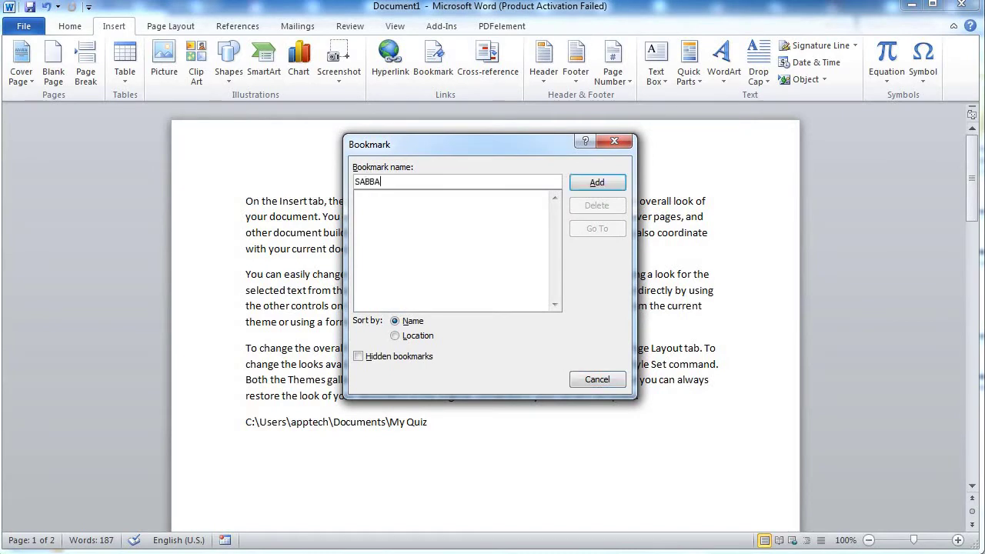
pyautogui.click(589, 187)
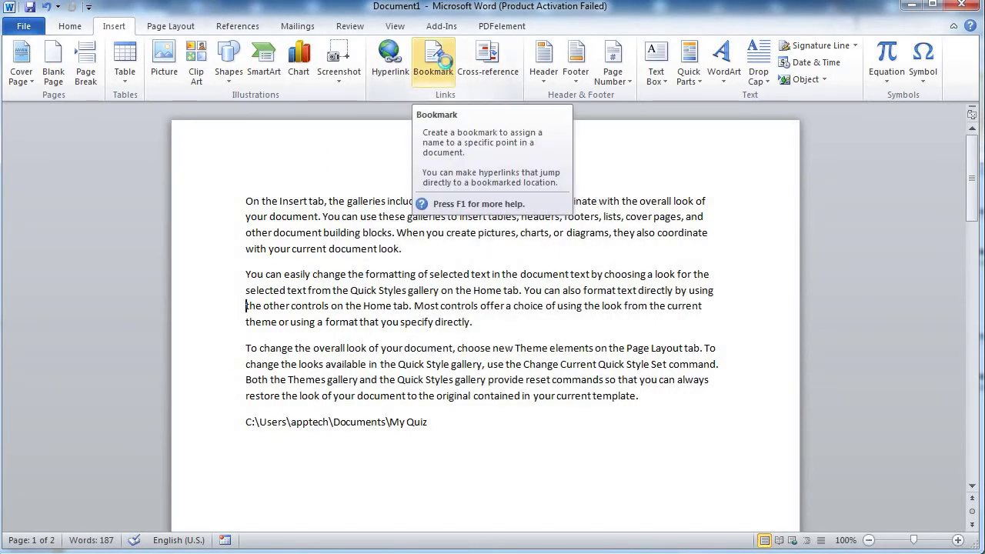
# Step: Delete that bookmark again from the Bookmark list
pyautogui.click(435, 68)
pyautogui.click(589, 210)
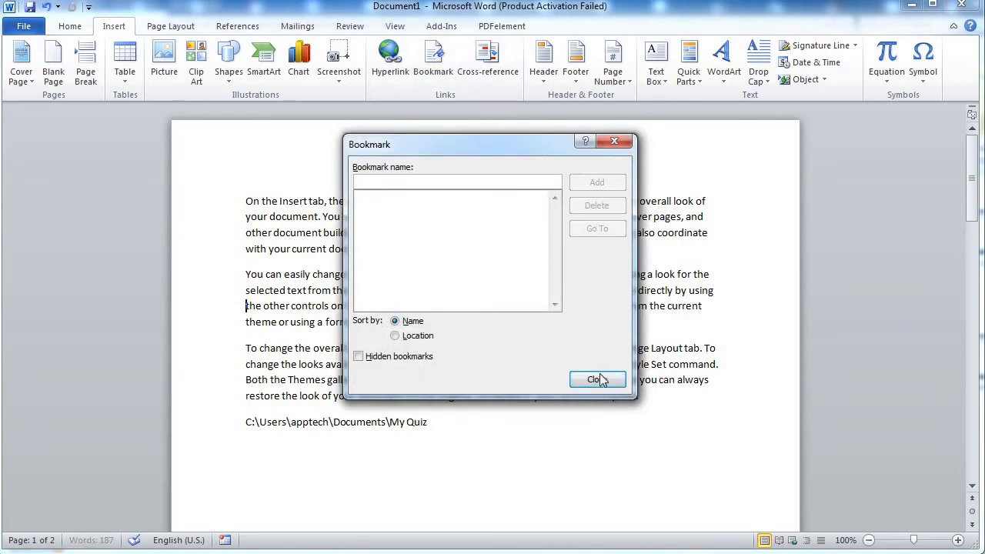
pyautogui.click(597, 380)
# Step: Bookmark the first line of the first paragraph as SABBA, then clear the selection
pyautogui.moveTo(245, 201)
pyautogui.mouseDown()
pyautogui.moveTo(637, 191)
pyautogui.moveTo(718, 199)
pyautogui.mouseUp()
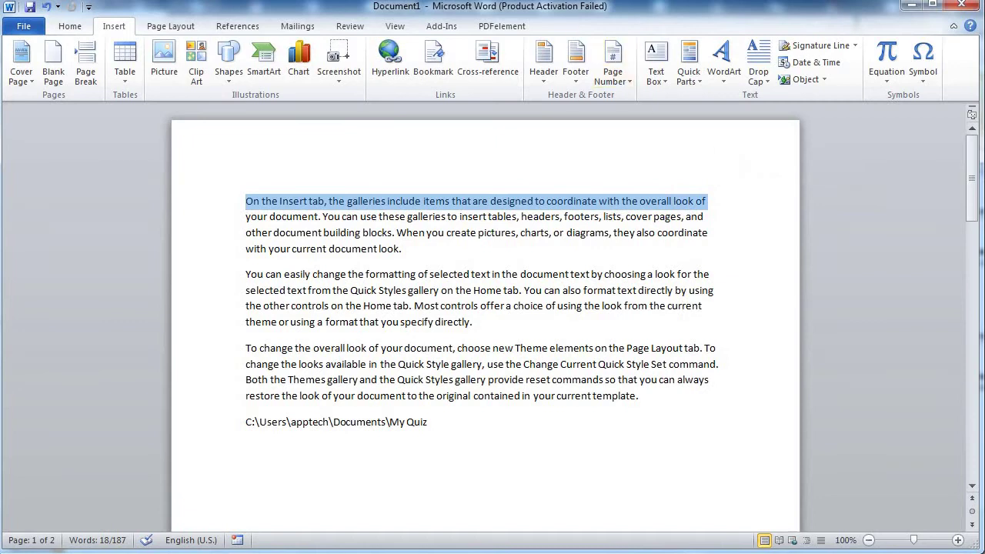
pyautogui.click(443, 68)
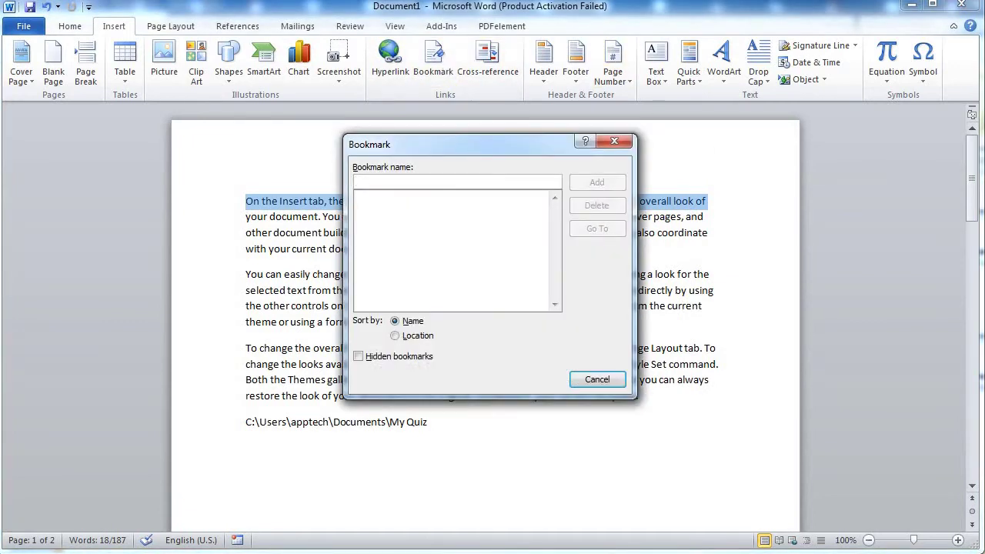
pyautogui.write('SABBA')
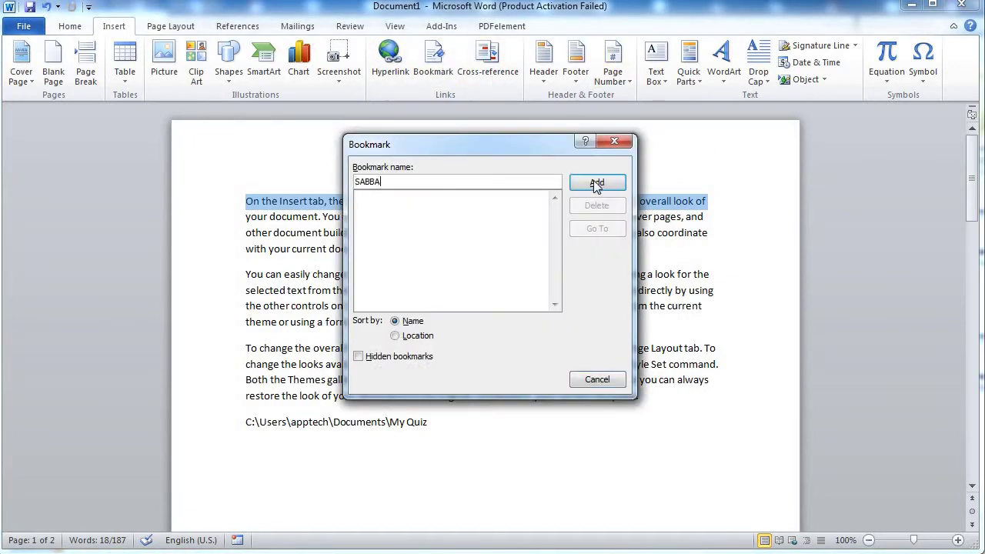
pyautogui.click(595, 183)
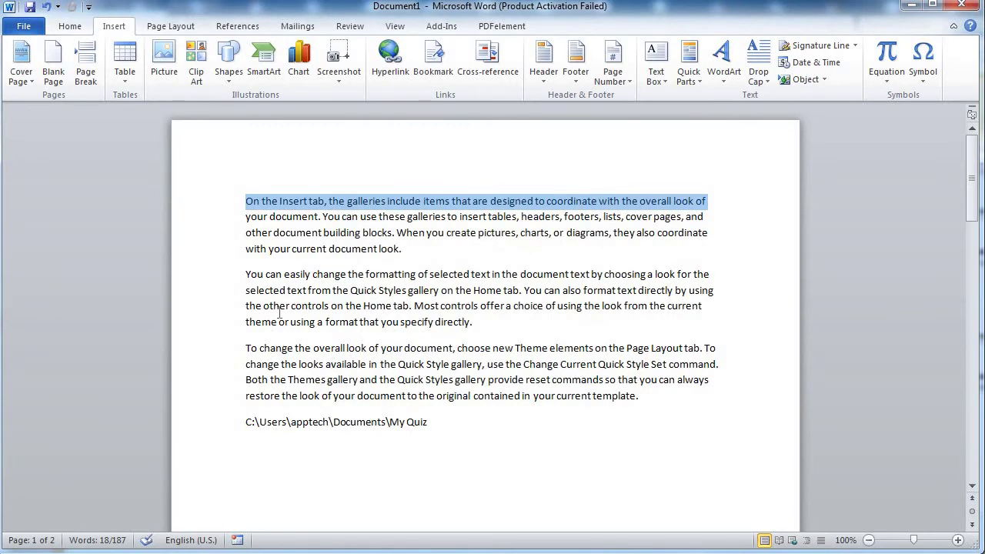
pyautogui.scroll(-5, 279, 312)
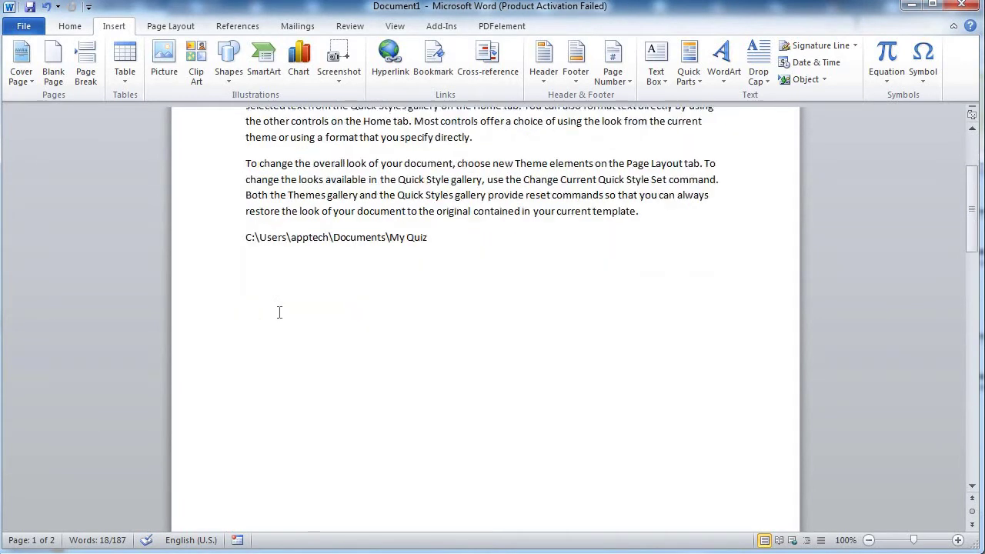
pyautogui.doubleClick(272, 241)
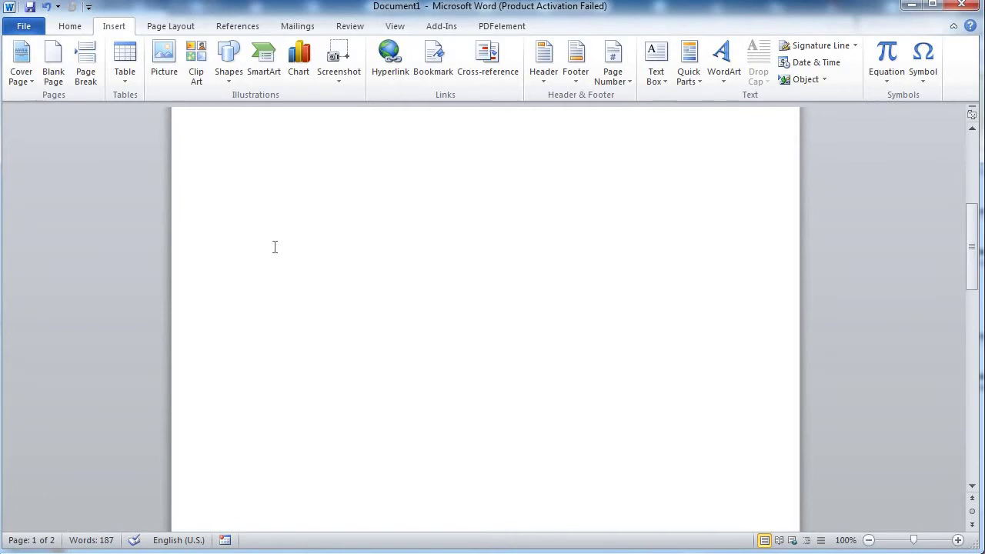
# Step: Insert a Bookmark cross-reference to SABBA and follow it to the opening paragraph
pyautogui.click(478, 61)
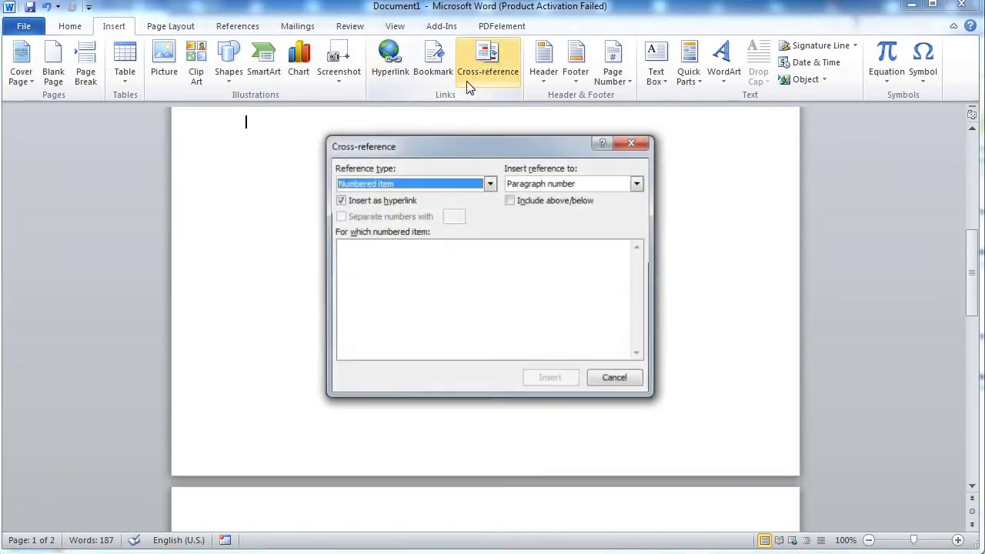
pyautogui.click(451, 185)
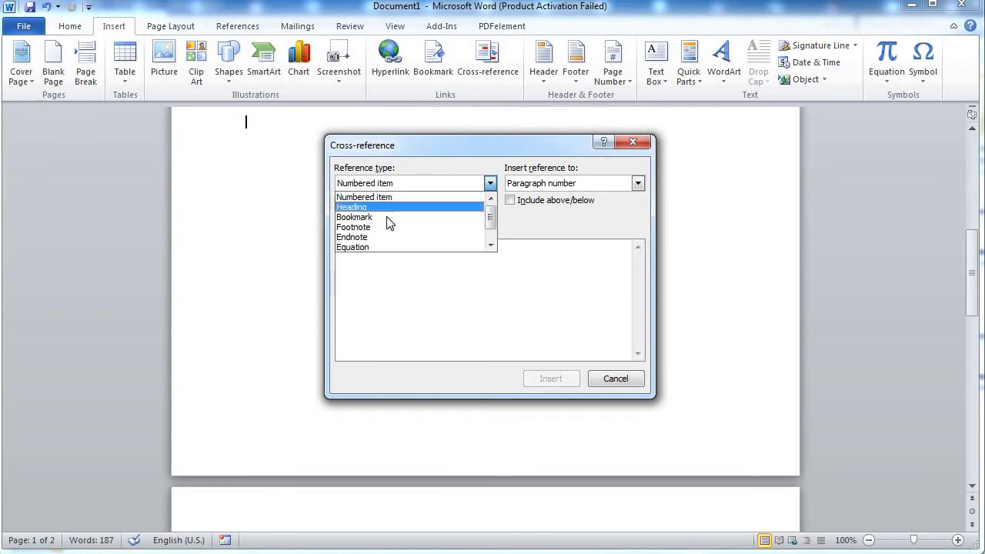
pyautogui.click(373, 216)
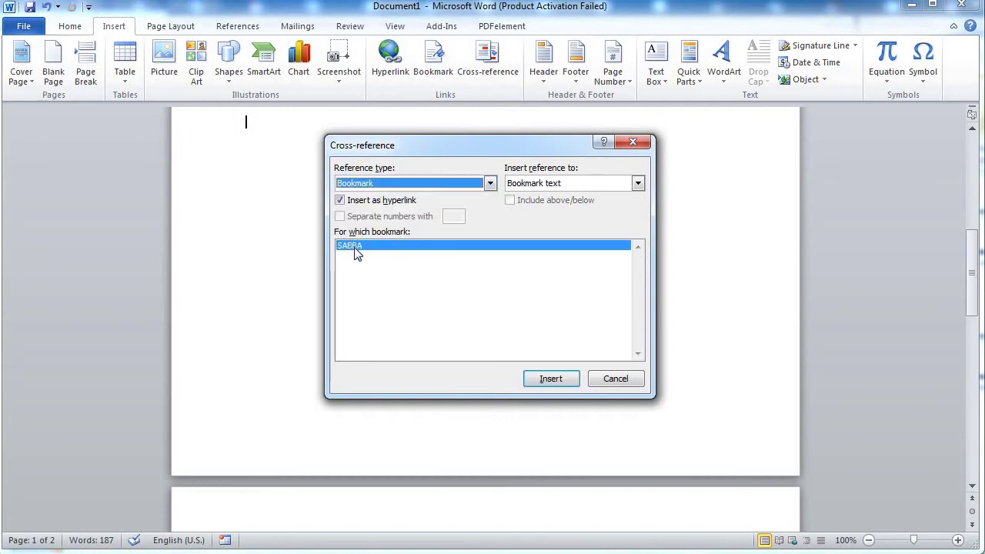
pyautogui.click(551, 379)
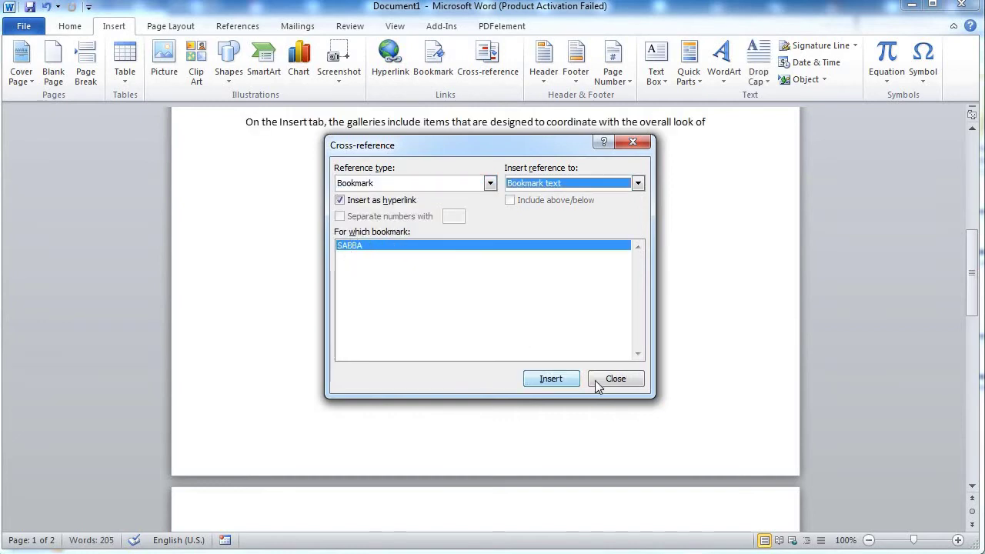
pyautogui.click(596, 377)
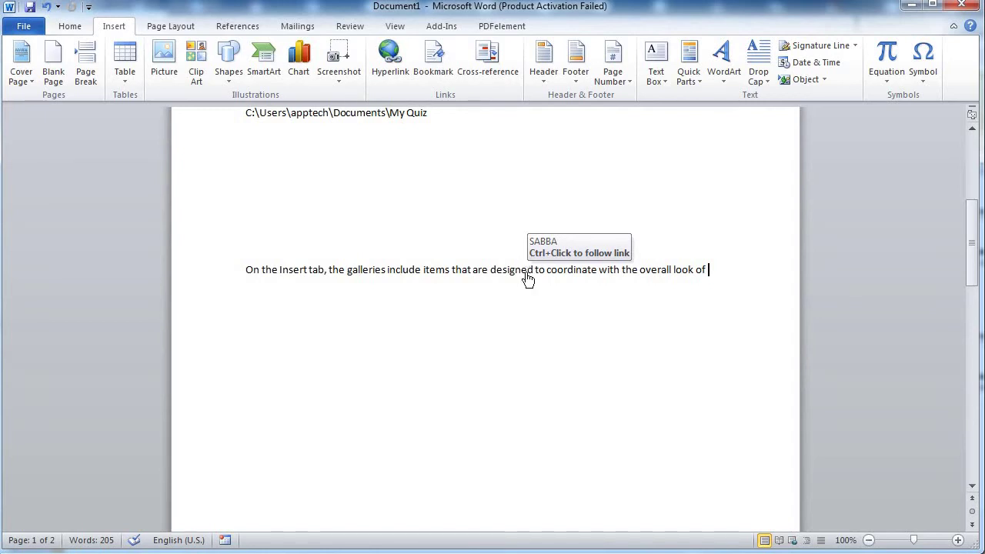
pyautogui.keyDown('ctrl'); pyautogui.click(527, 278); pyautogui.keyUp('ctrl')
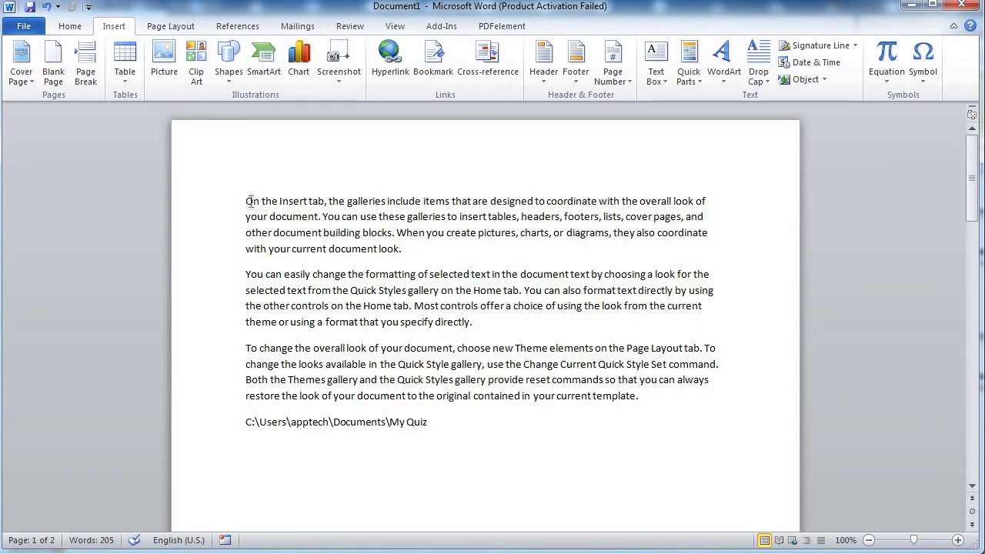
# Step: Add the Alphabet built-in header to the first page
pyautogui.click(544, 81)
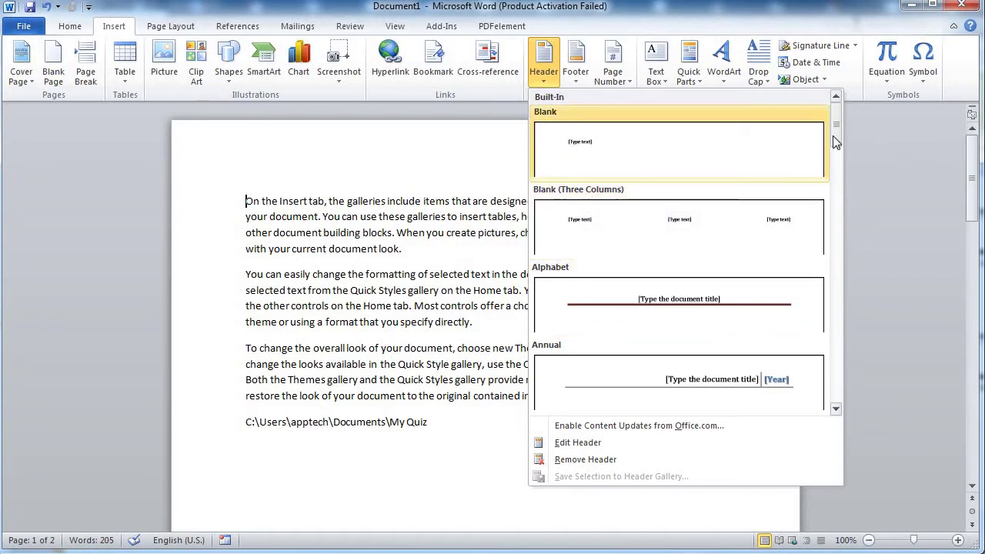
pyautogui.scroll(-2, 840, 162)
pyautogui.scroll(-3, 845, 178)
pyautogui.scroll(-2, 846, 178)
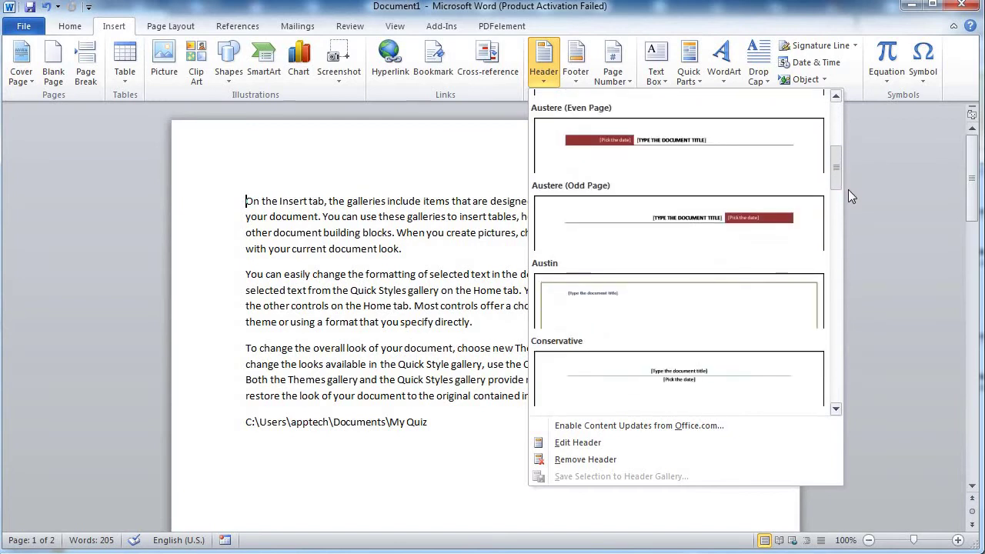
pyautogui.scroll(-2, 848, 189)
pyautogui.scroll(-2, 850, 211)
pyautogui.scroll(-2, 852, 230)
pyautogui.scroll(4, 840, 181)
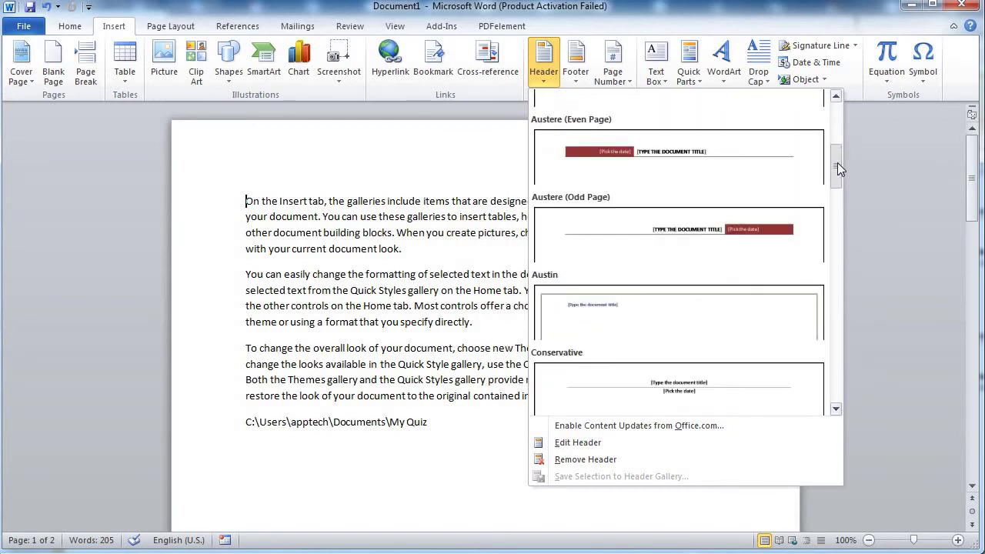
pyautogui.scroll(4, 835, 154)
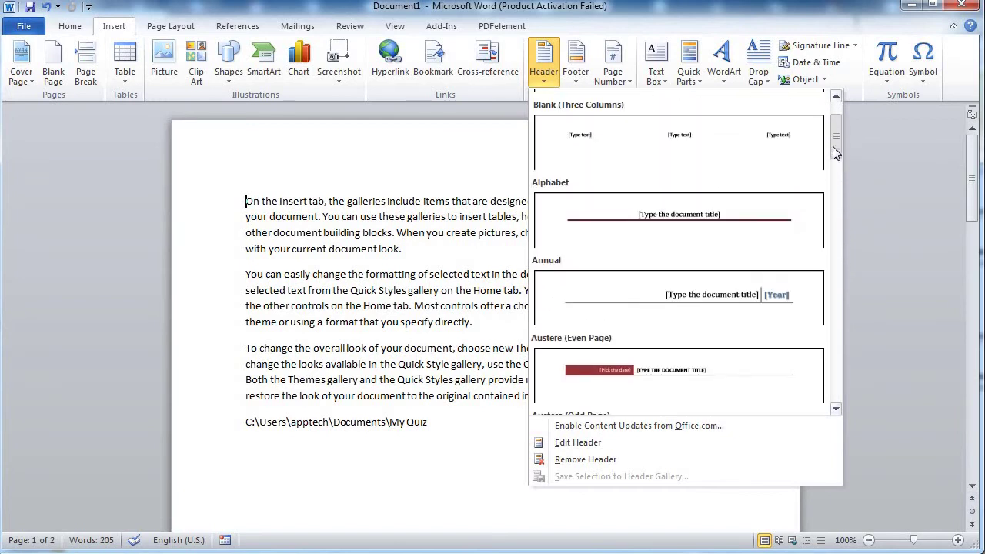
pyautogui.click(682, 222)
pyautogui.write('LeTURE 3')
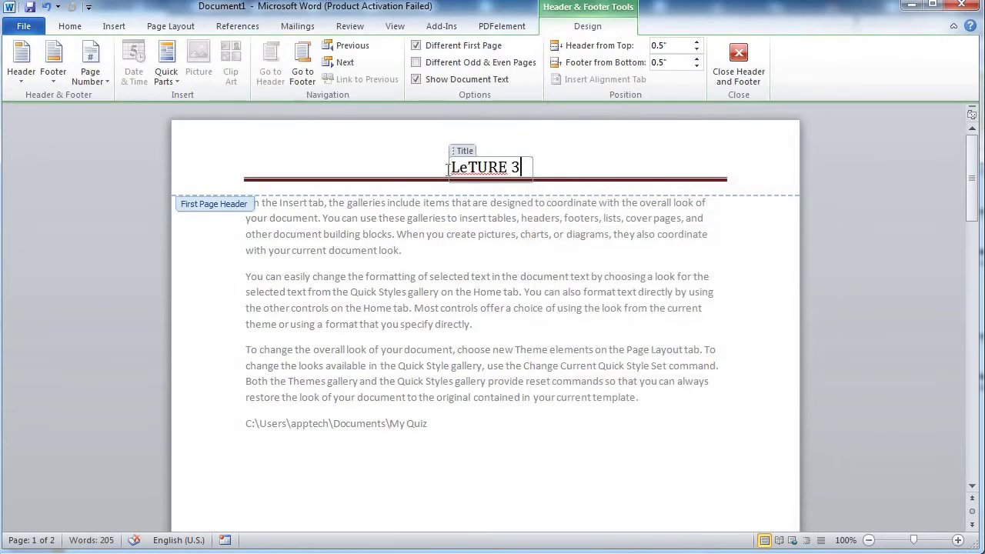
# Step: Replace the header title with 'ATLAS TOURS AND TRAVELS'
pyautogui.tripleClick(447, 168)
pyautogui.write('AP')
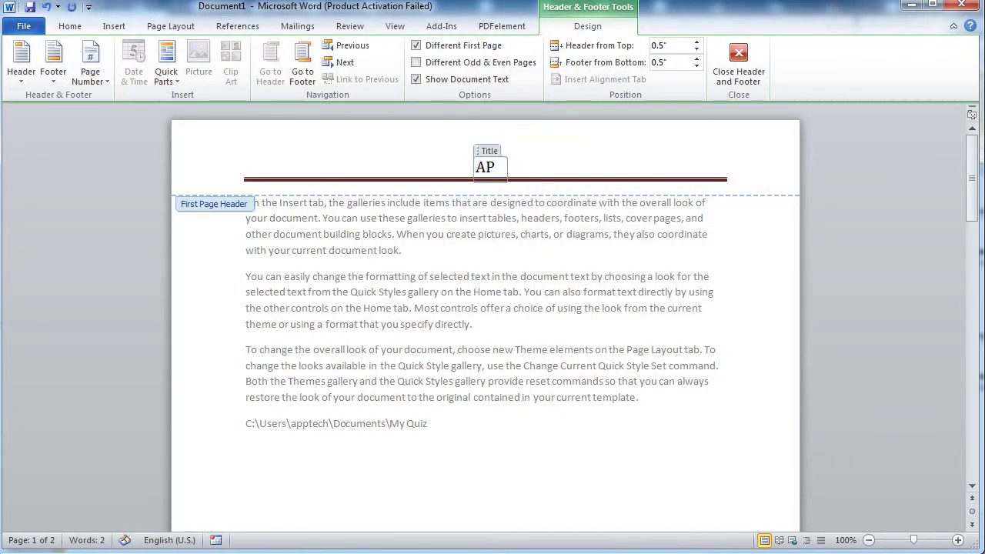
pyautogui.press('BackSpace')
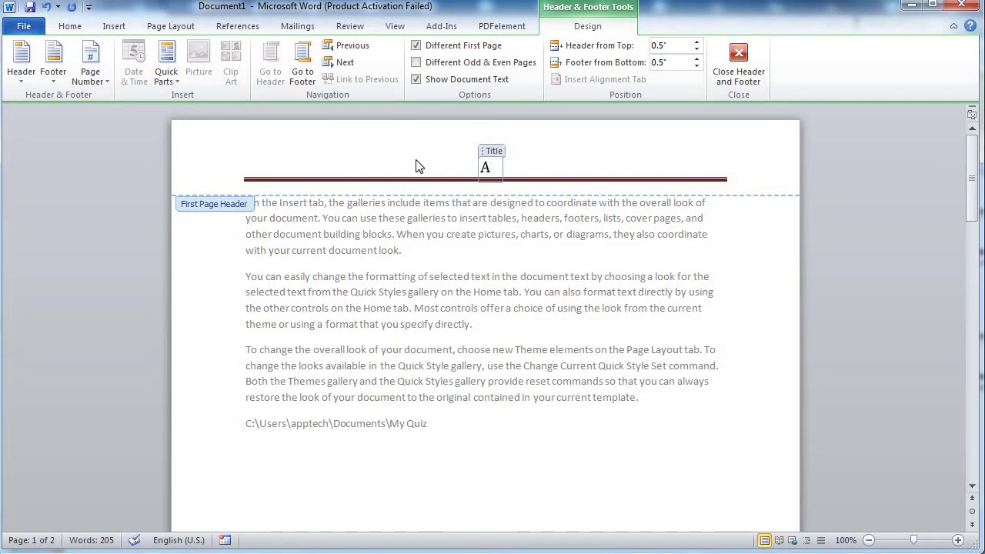
pyautogui.write('TLAS ')
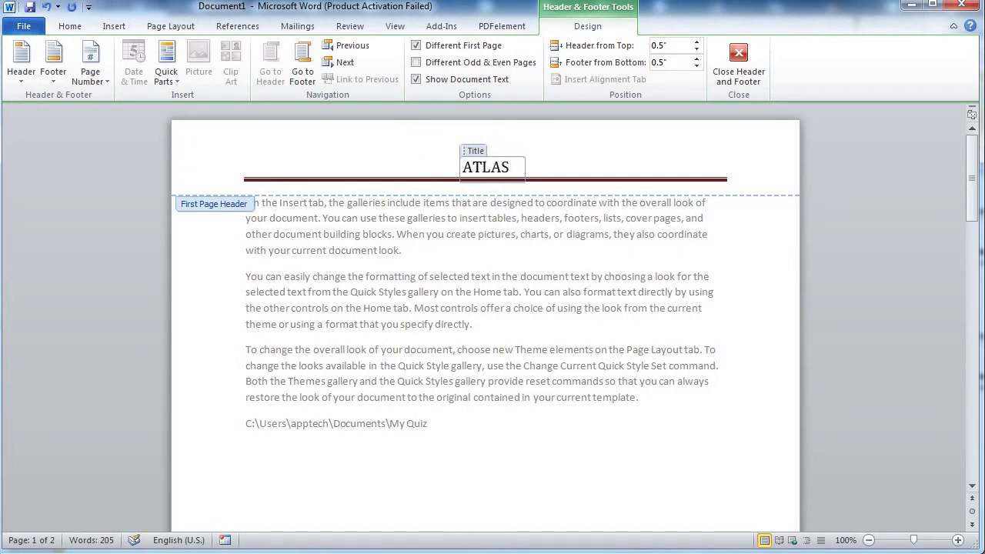
pyautogui.write('TOURSC')
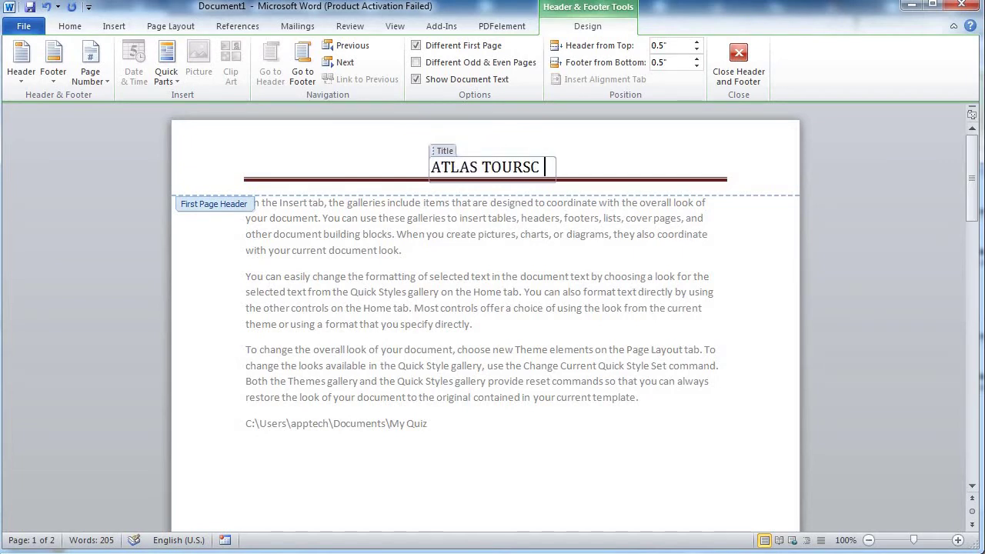
pyautogui.press('BackSpace')
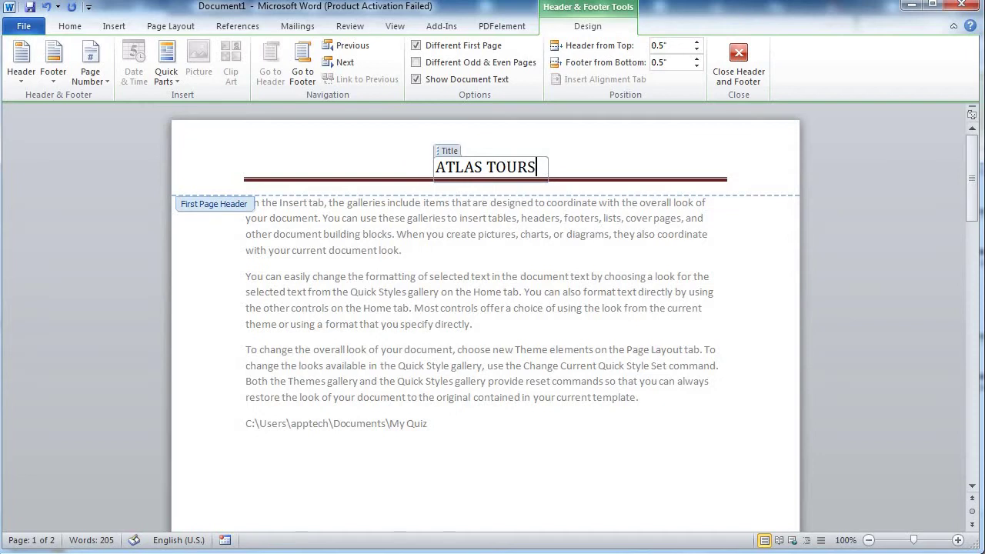
pyautogui.write('N')
pyautogui.press('BackSpace')
pyautogui.press('BackSpace')
pyautogui.write('AND TR')
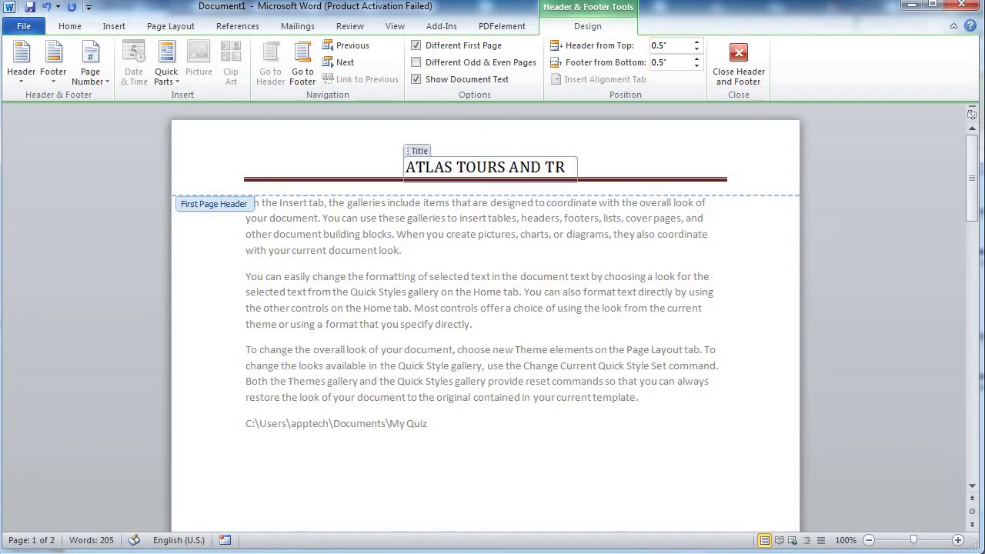
pyautogui.write('AVELS')
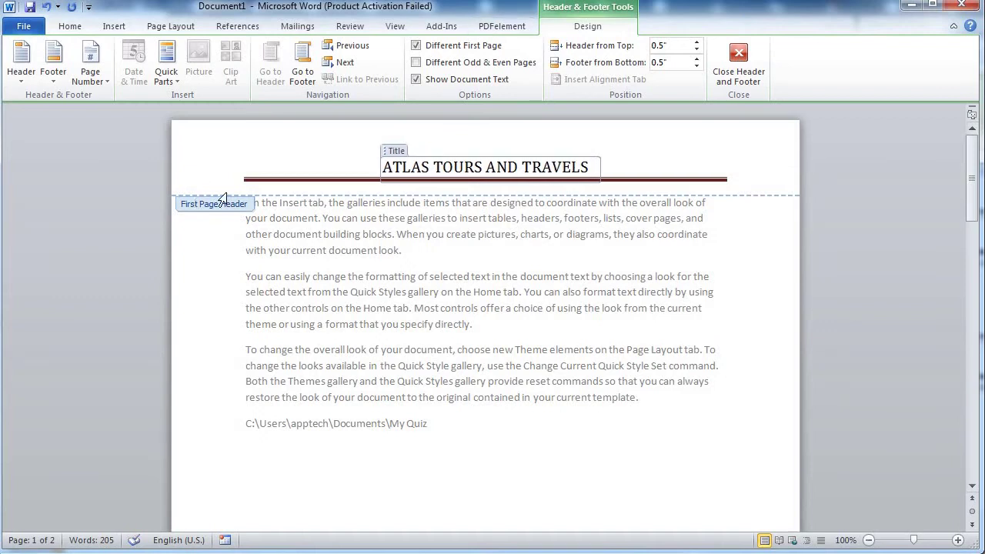
# Step: Close header editing and remove the ATLAS TOURS AND TRAVELS header
pyautogui.click(739, 57)
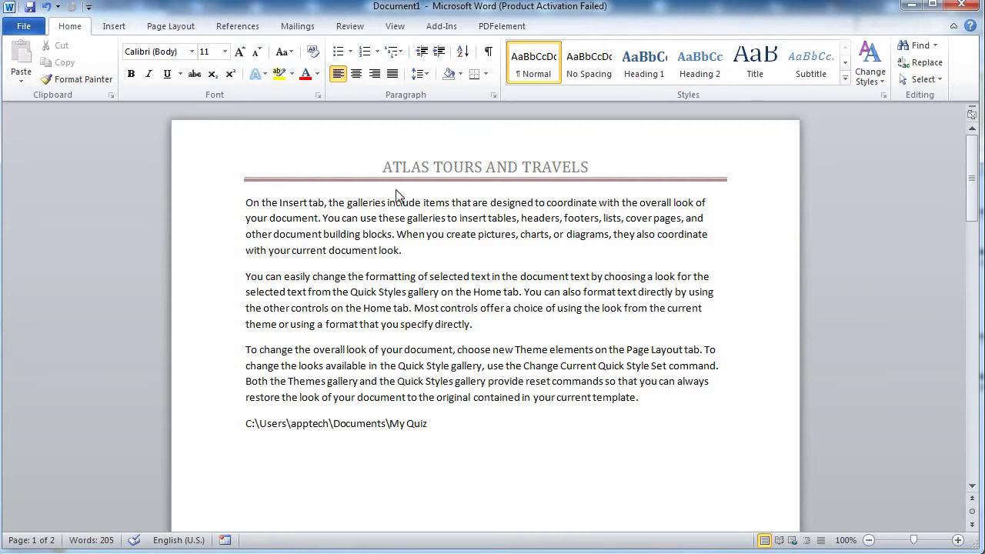
pyautogui.click(114, 25)
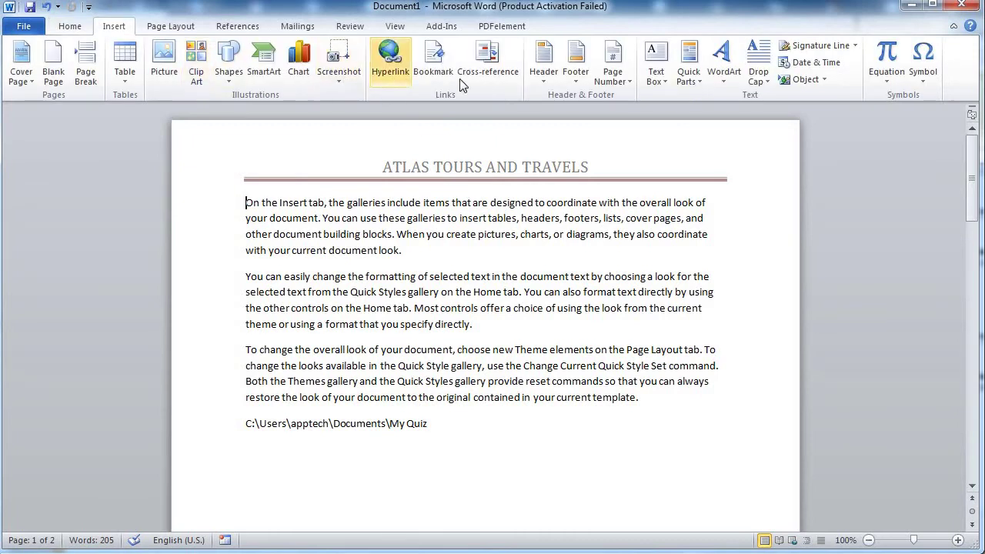
pyautogui.click(540, 73)
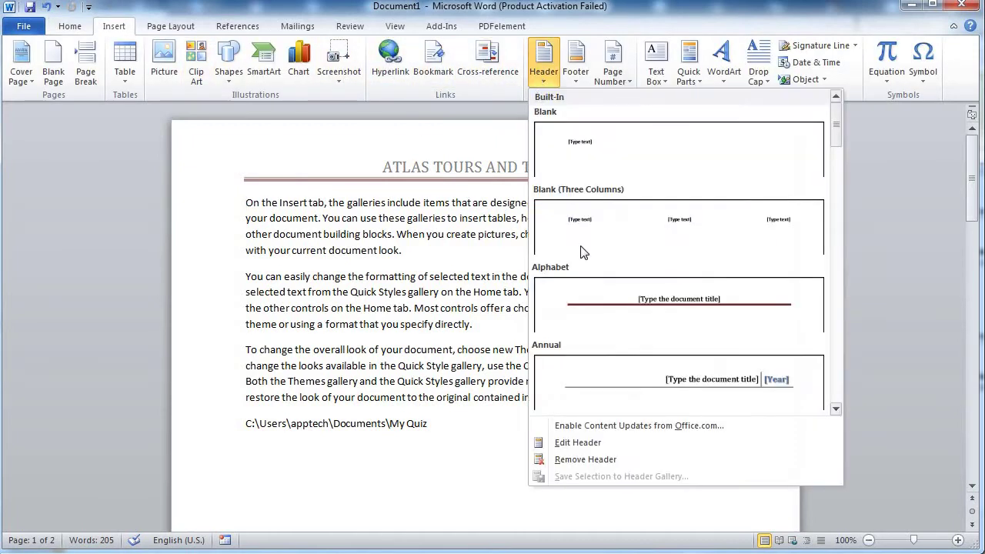
pyautogui.click(566, 460)
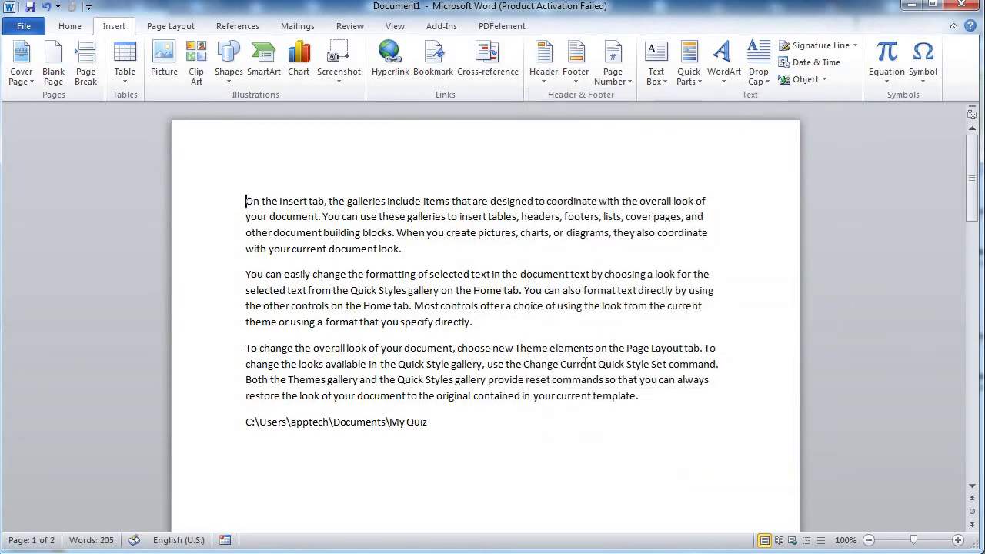
# Step: Add an Annual-style footer, type a test string of letters in it, and close it
pyautogui.click(577, 77)
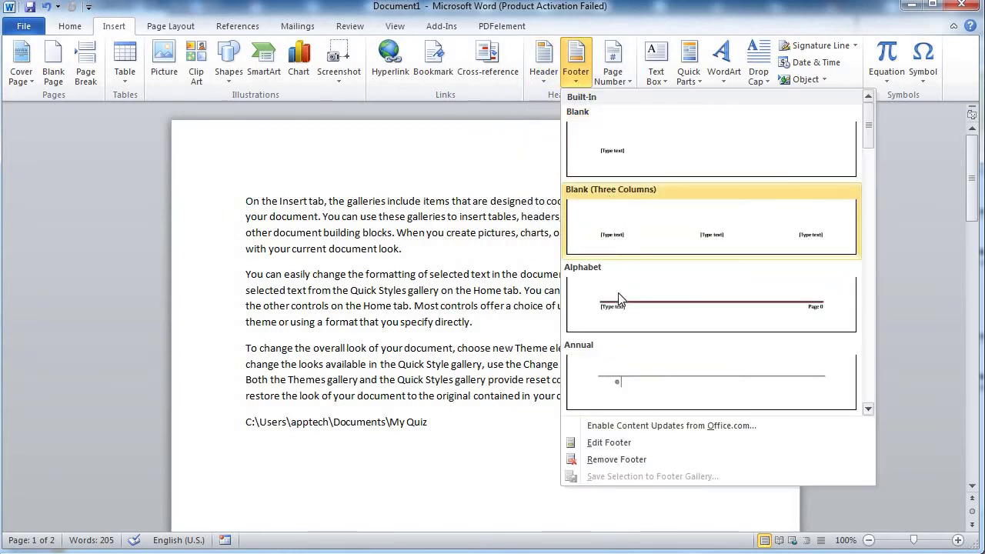
pyautogui.click(636, 385)
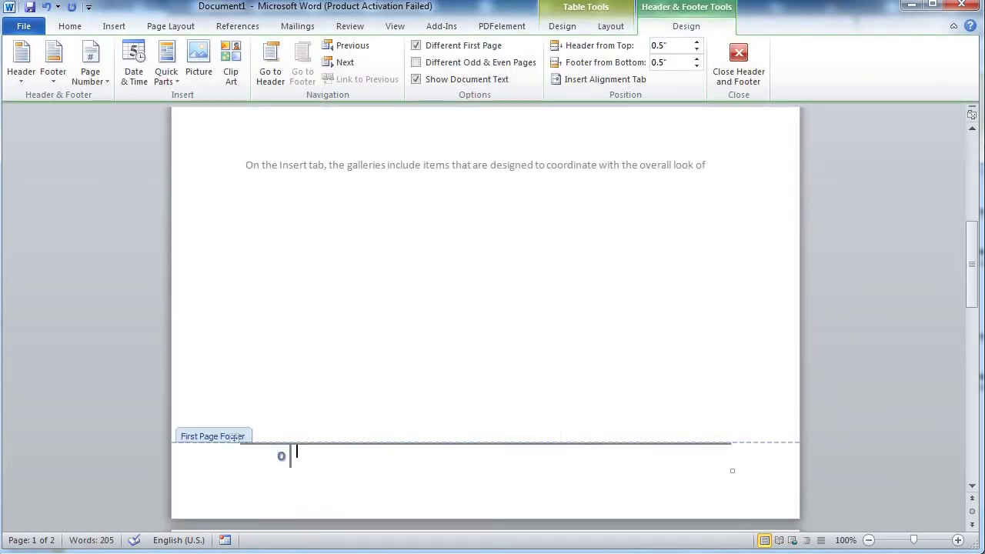
pyautogui.write('FJDGHJGFDJFGJGHFHGDJFG')
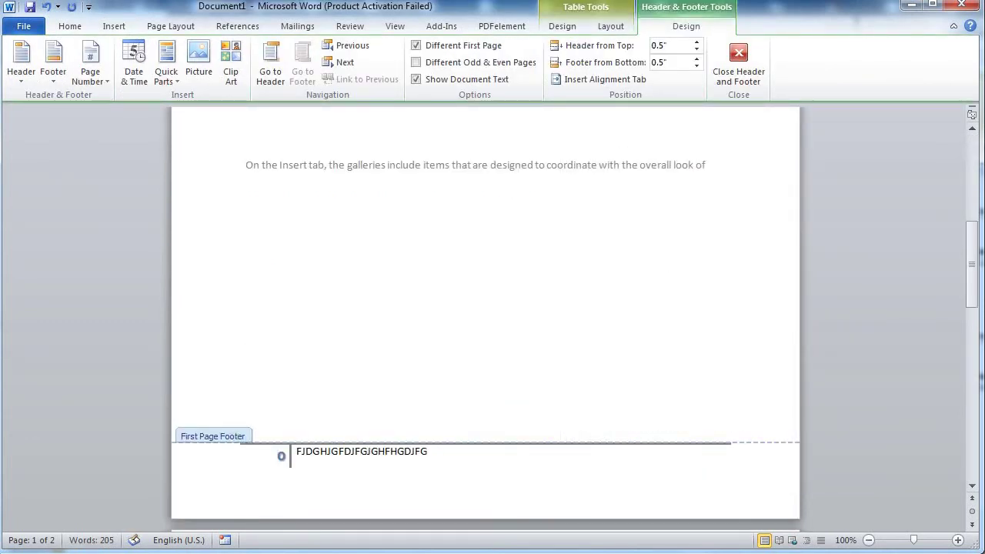
pyautogui.write('EJGTJEHGRJFGERUGTFEU')
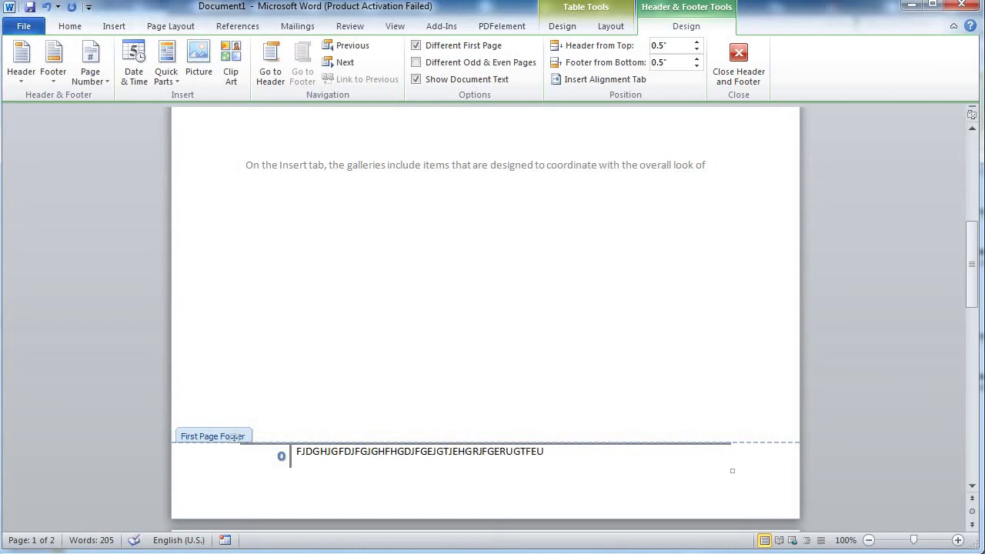
pyautogui.click(739, 68)
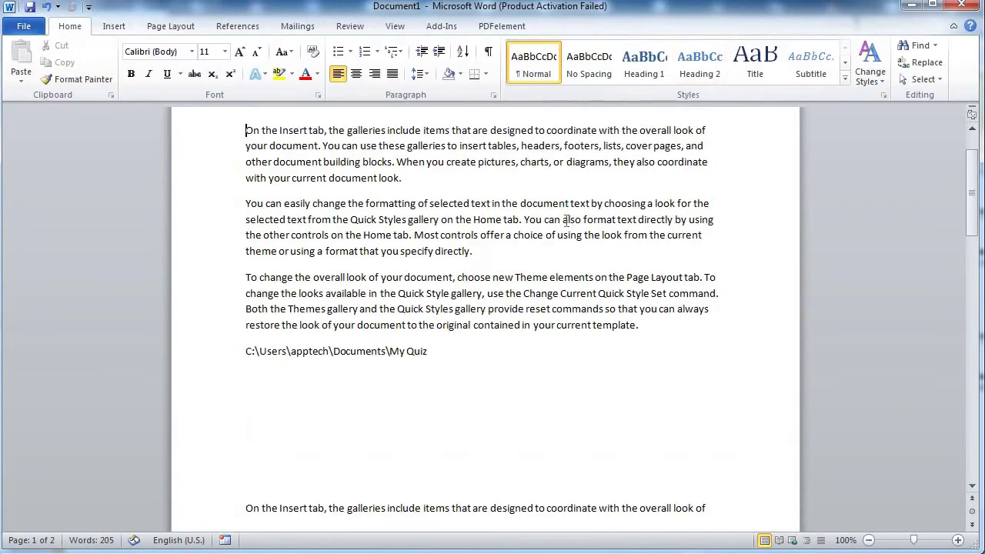
# Step: Remove the page footer and scroll back to the top of page 1
pyautogui.scroll(-5, 565, 221)
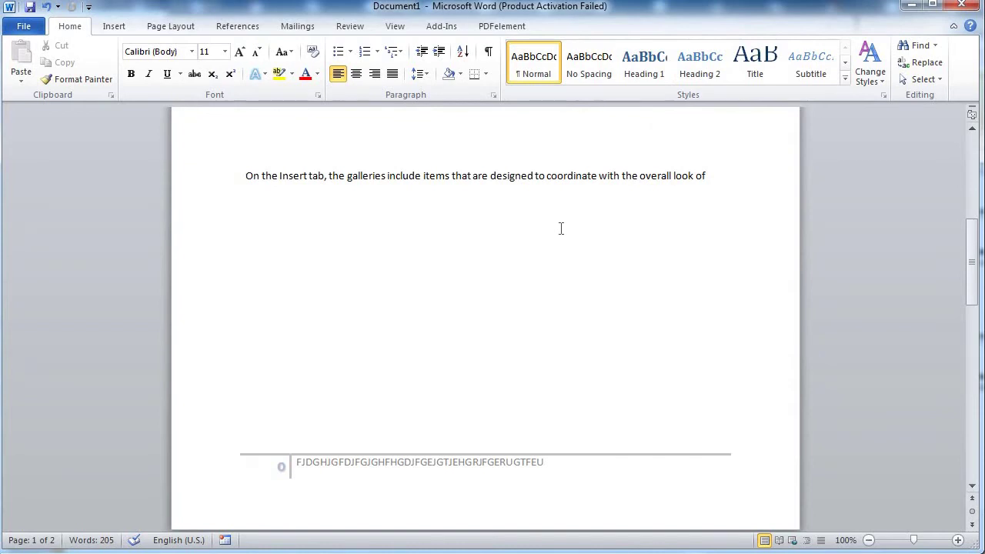
pyautogui.click(114, 26)
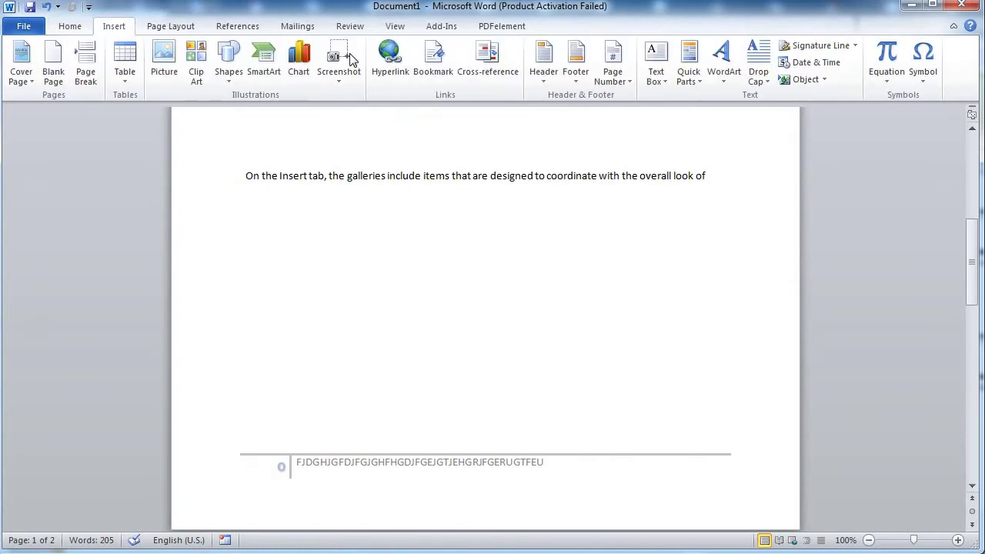
pyautogui.click(578, 81)
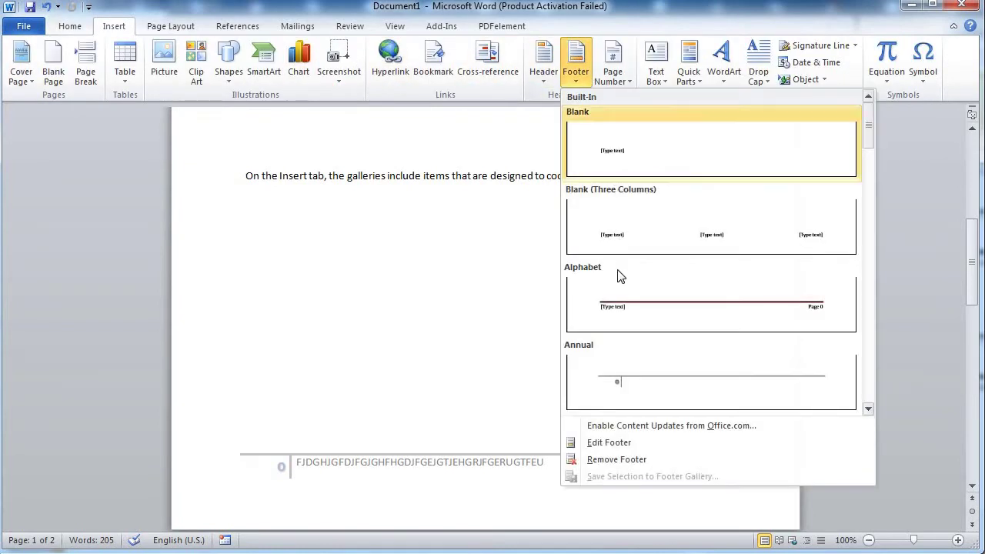
pyautogui.click(636, 460)
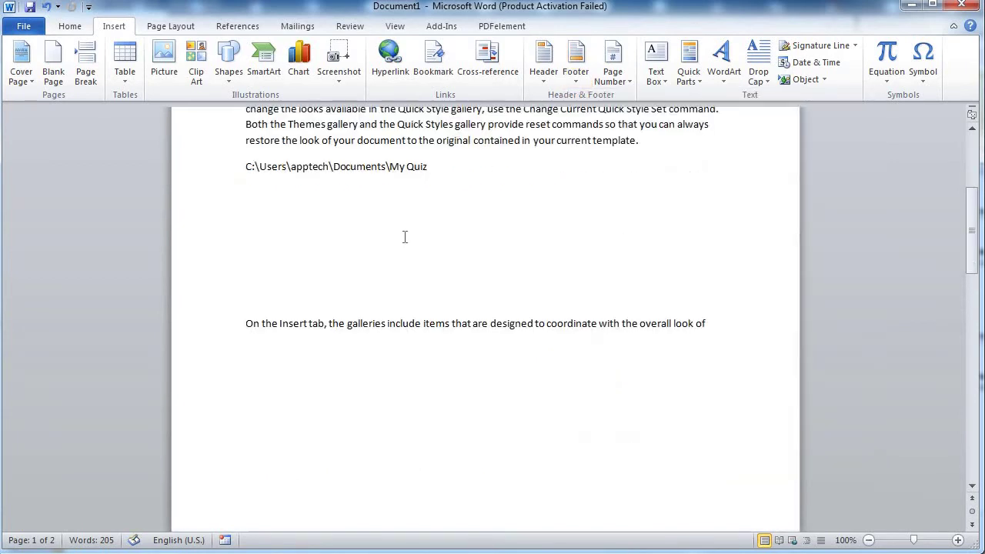
pyautogui.scroll(10, 403, 235)
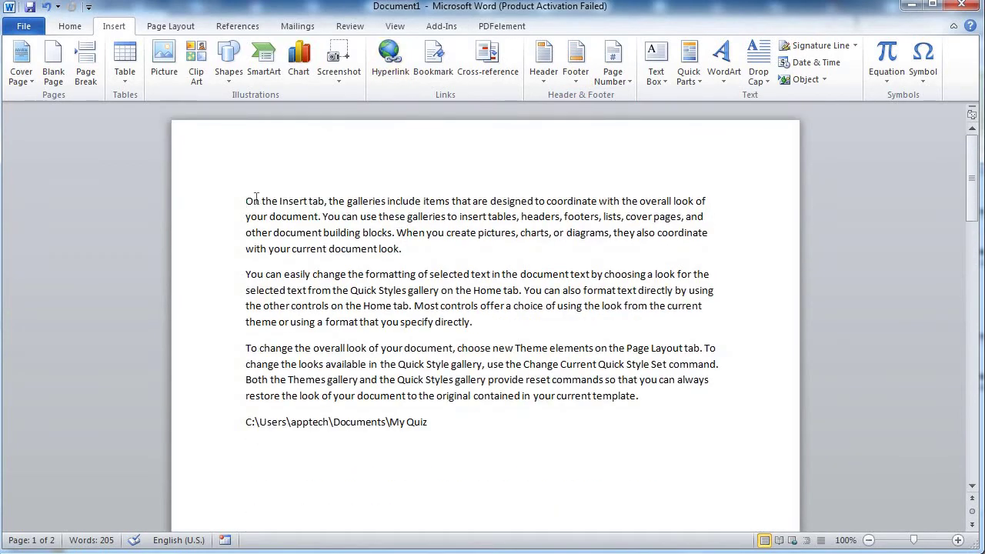
# Step: Add a Plain Number 3 page number at the top right of the header
pyautogui.click(631, 71)
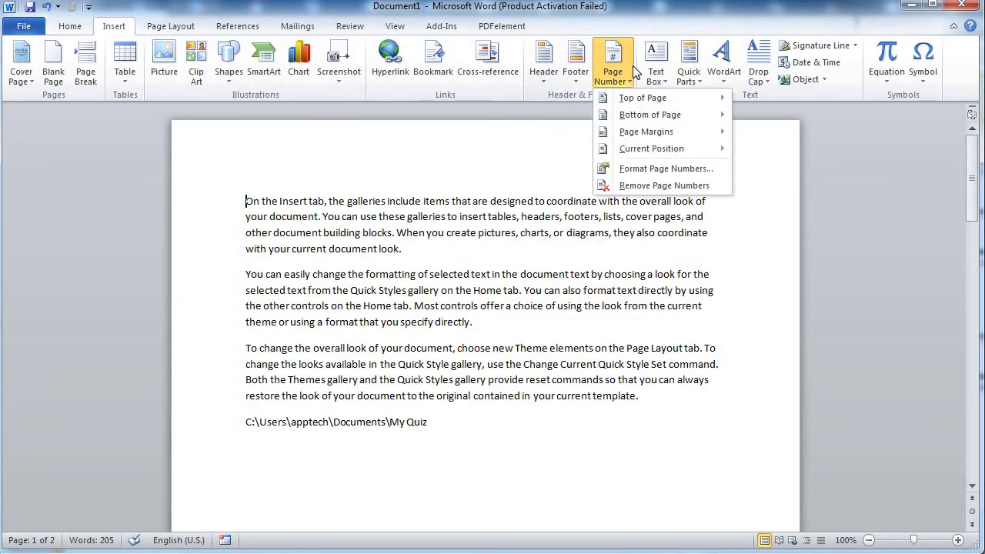
pyautogui.moveTo(635, 98)
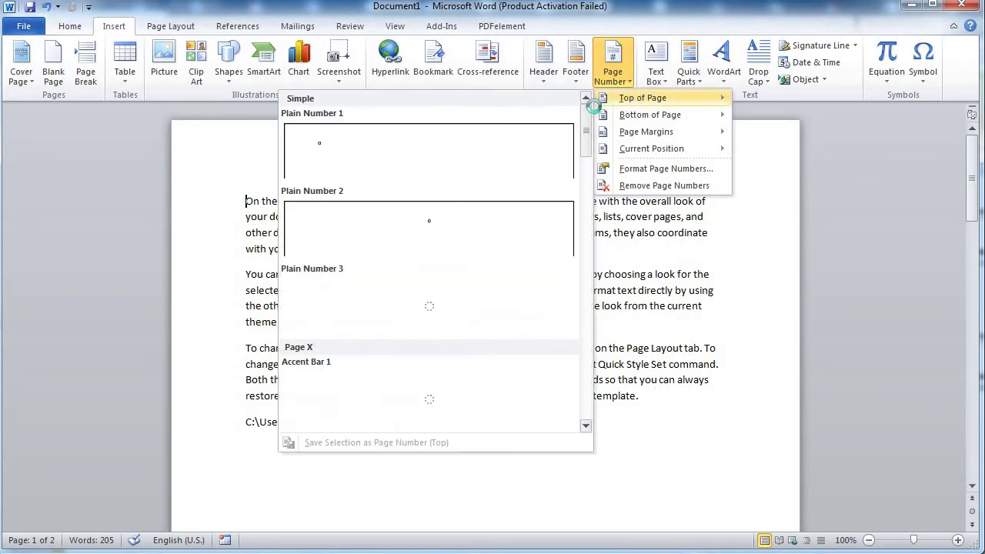
pyautogui.click(478, 299)
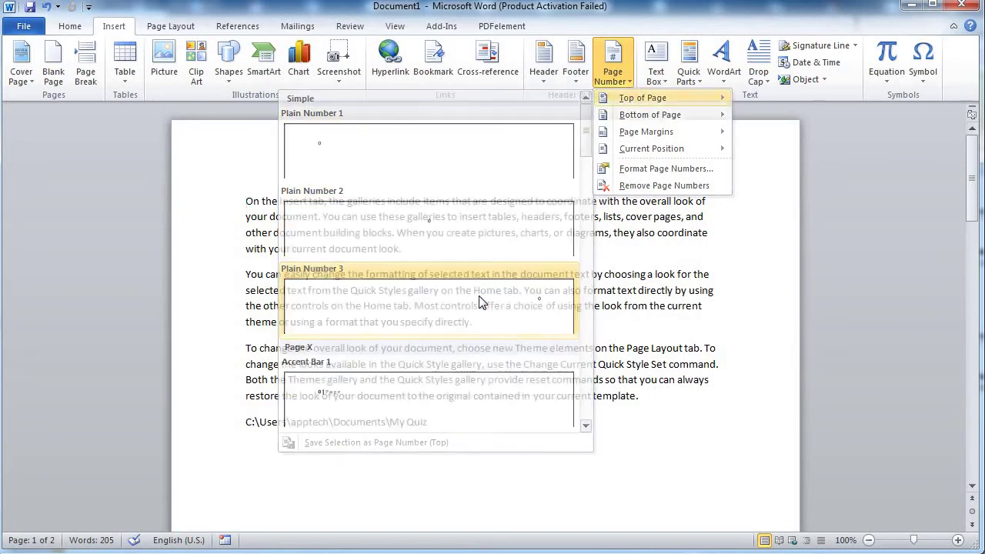
pyautogui.click(751, 49)
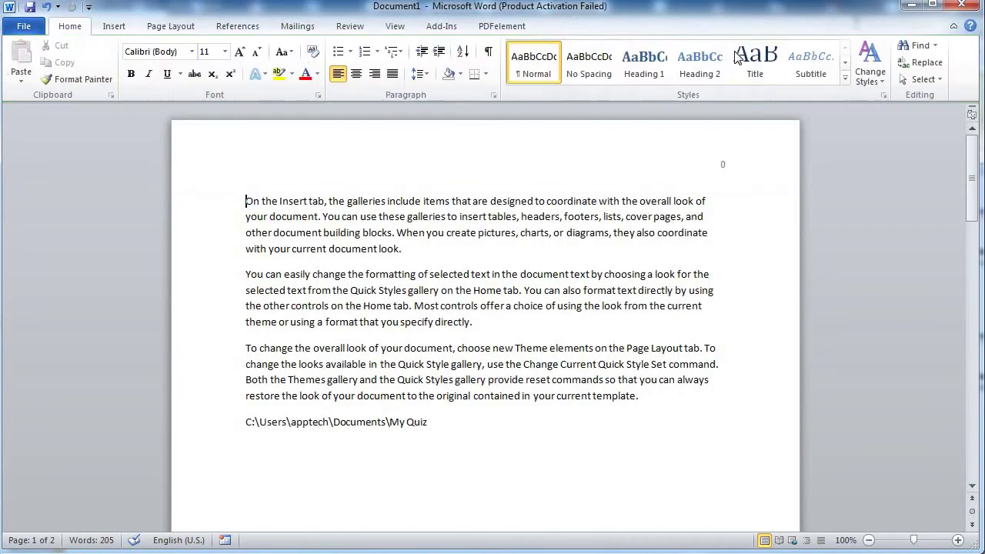
# Step: Add a centred Plain Number 2 page number at the bottom of the page
pyautogui.click(115, 29)
pyautogui.click(614, 70)
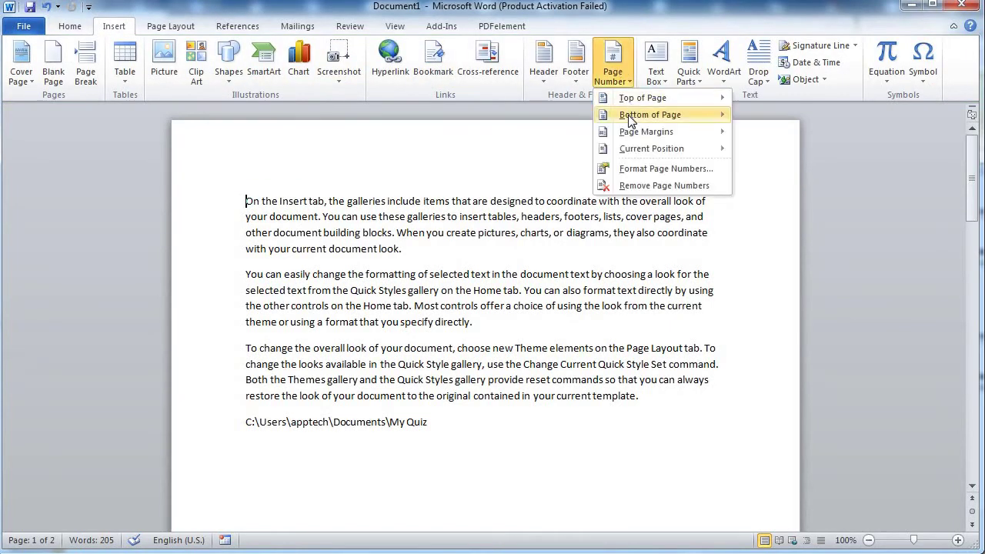
pyautogui.moveTo(629, 121)
pyautogui.click(484, 275)
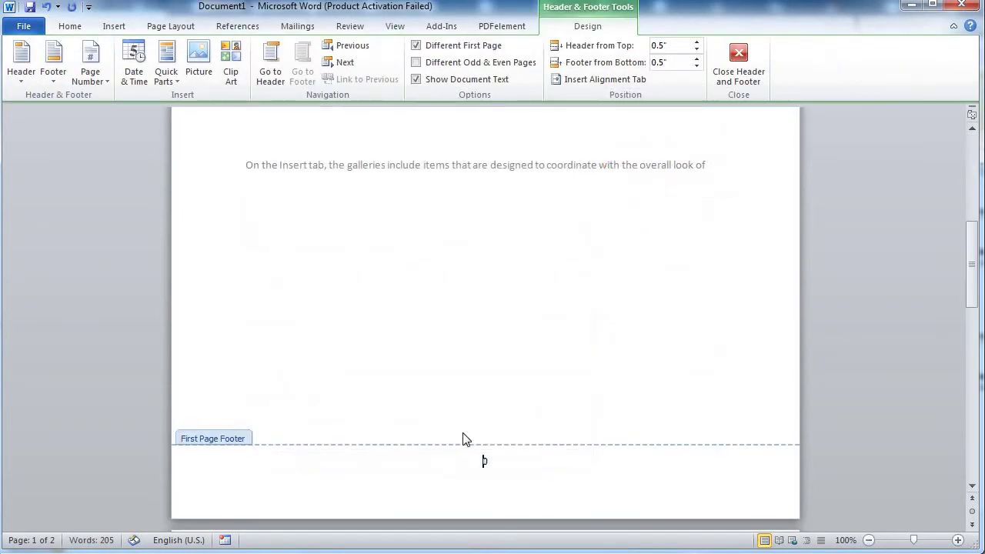
pyautogui.click(745, 45)
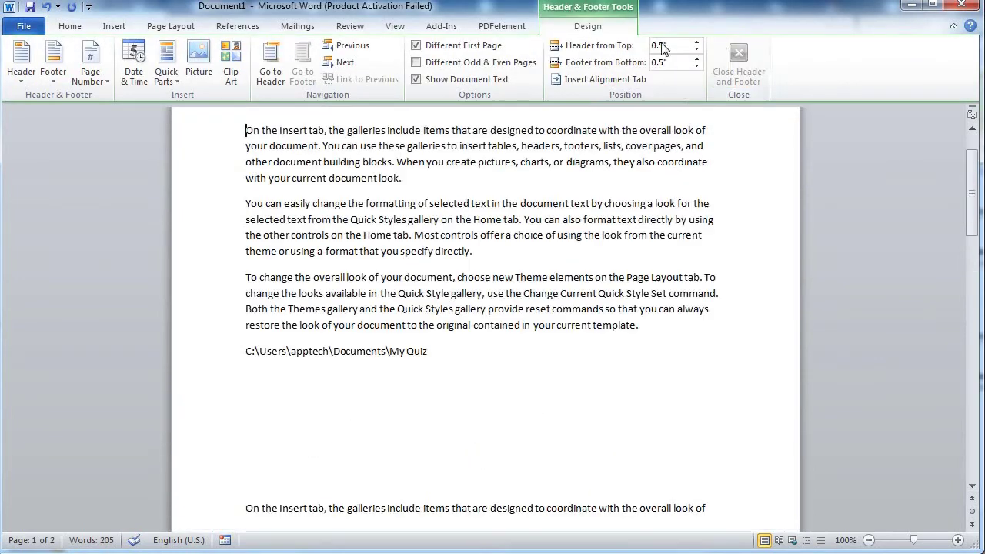
# Step: Add a Page Margins Accent Bar page number, then leave header and footer editing
pyautogui.click(114, 27)
pyautogui.click(612, 62)
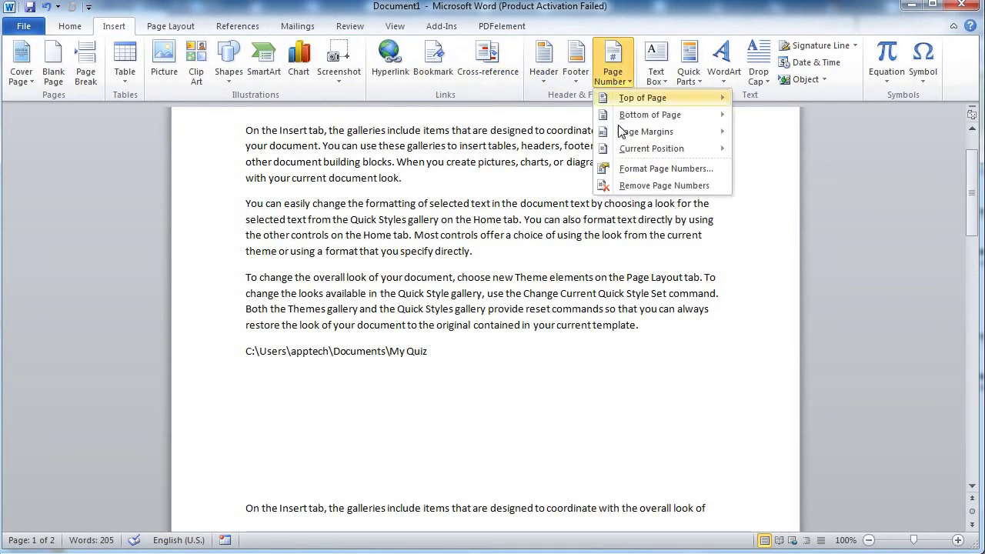
pyautogui.moveTo(646, 132)
pyautogui.click(331, 191)
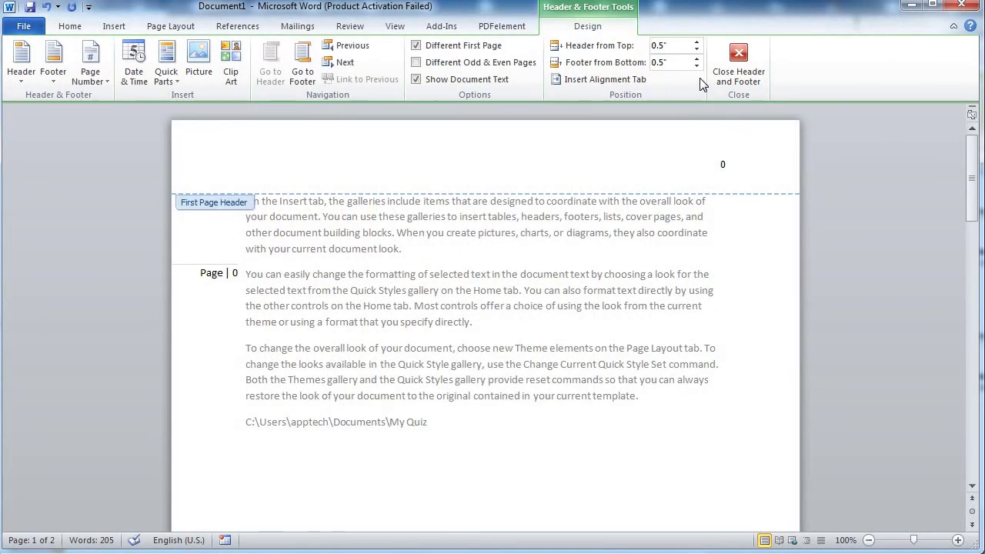
pyautogui.click(737, 62)
# Step: Insert a Current Position page number, delete the stray 0, and remove all page numbers
pyautogui.click(114, 25)
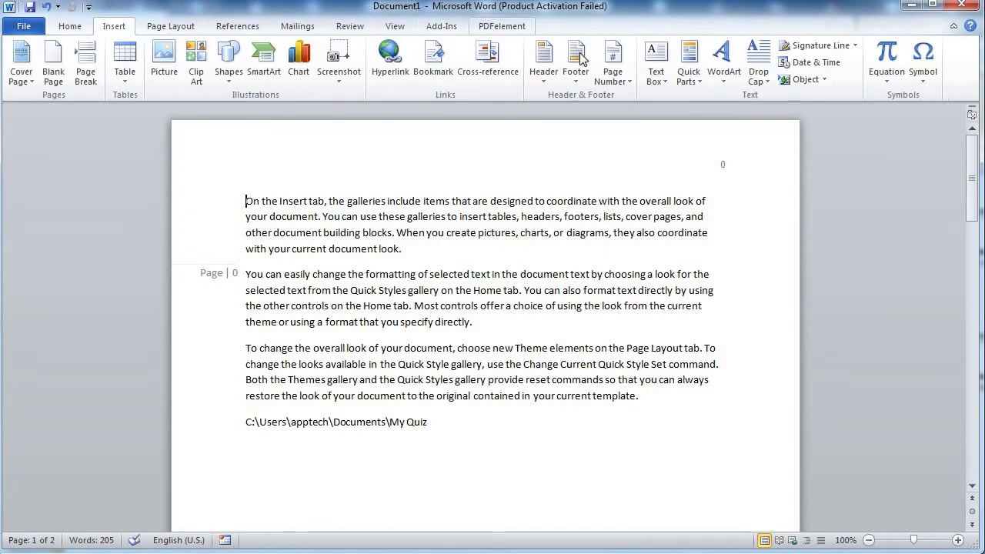
pyautogui.click(612, 62)
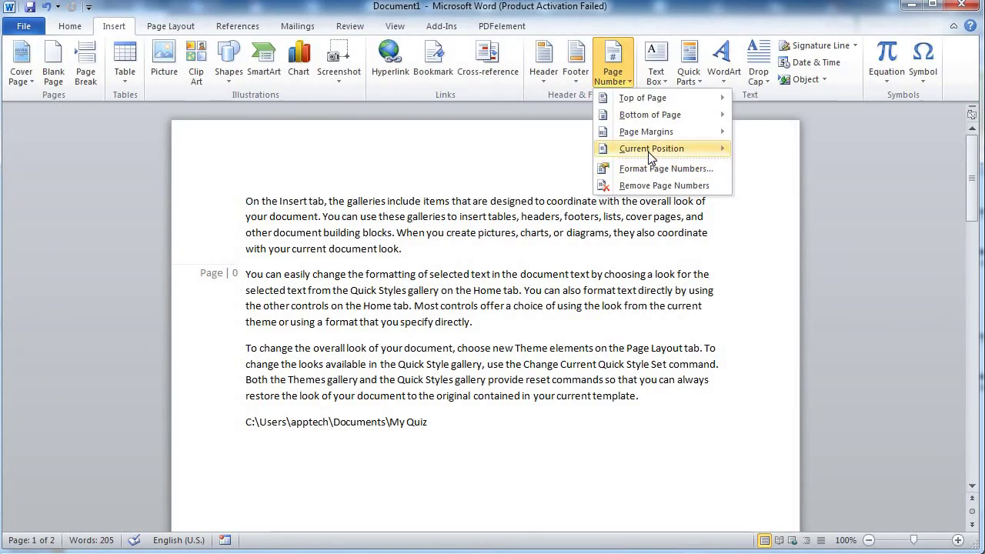
pyautogui.moveTo(651, 148)
pyautogui.click(411, 222)
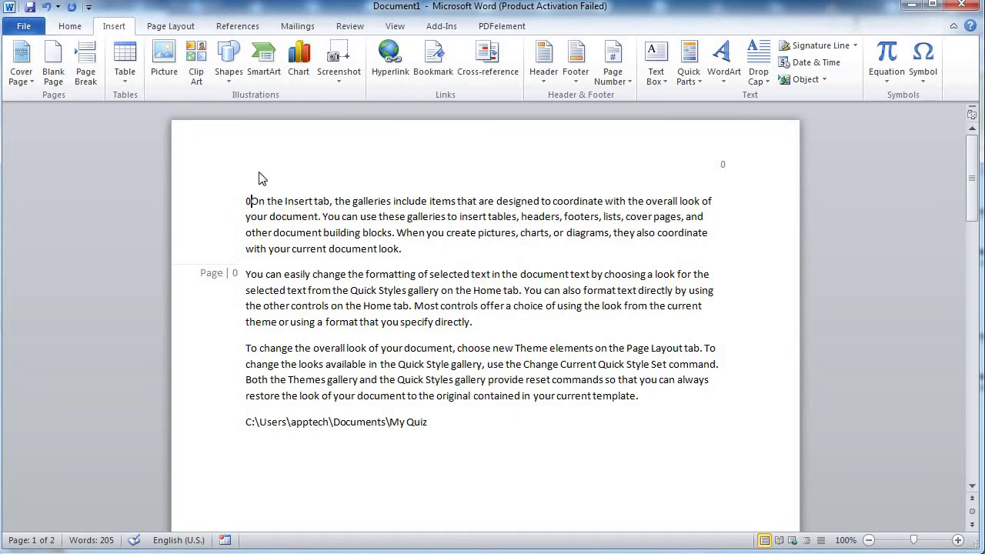
pyautogui.hotkey('shift', 'Left')
pyautogui.press('Delete')
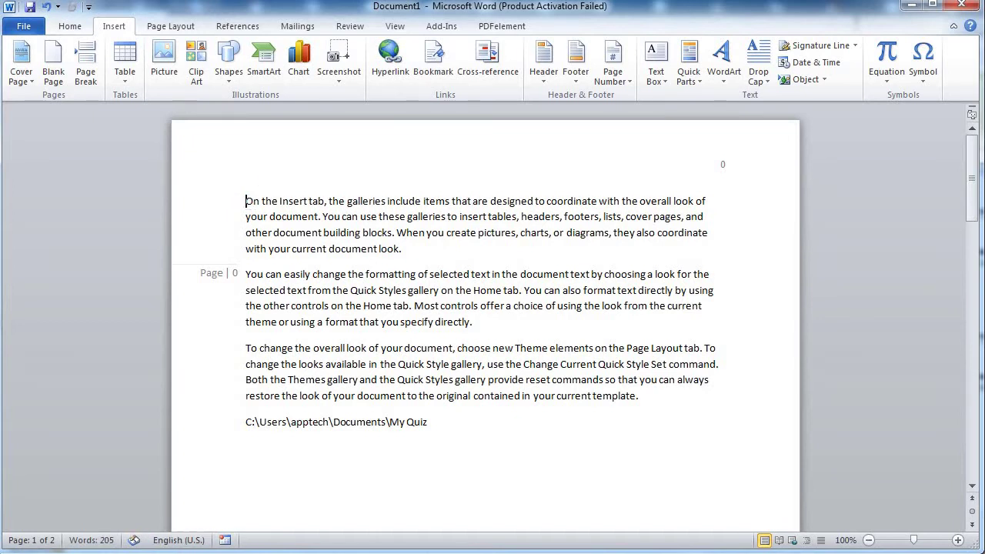
pyautogui.click(613, 68)
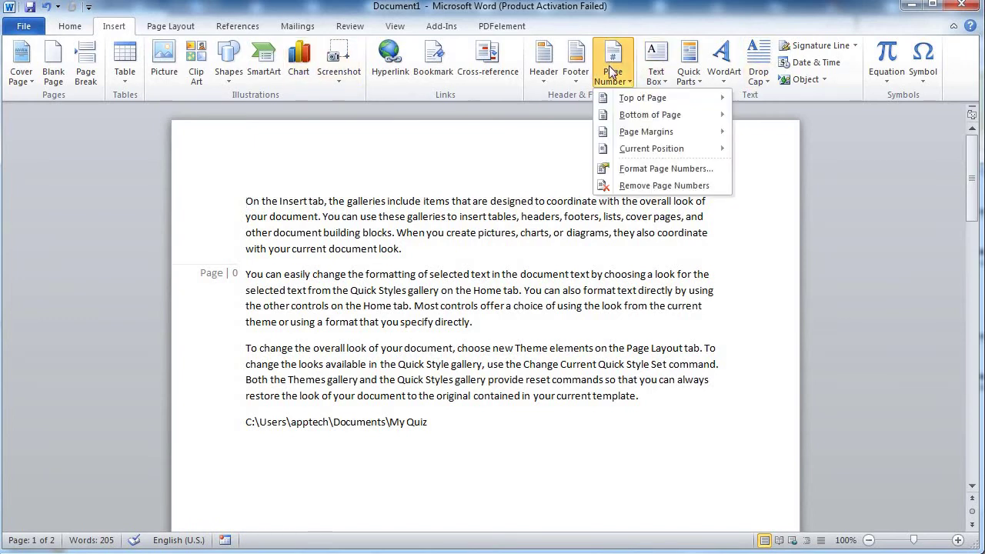
pyautogui.click(641, 192)
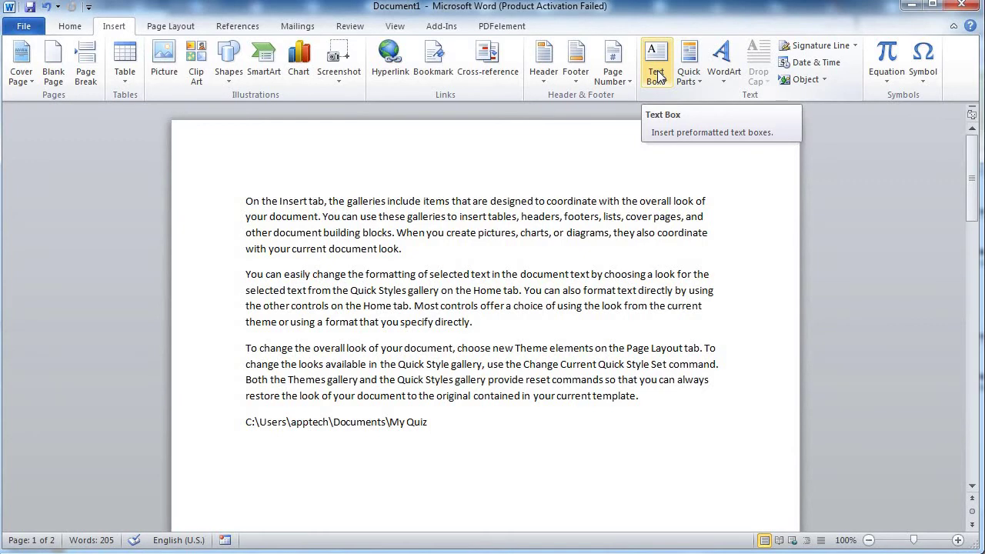
# Step: Insert a simple text box and type 'PLEASE REFER MY LAST VIDEO' over its placeholder
pyautogui.click(658, 77)
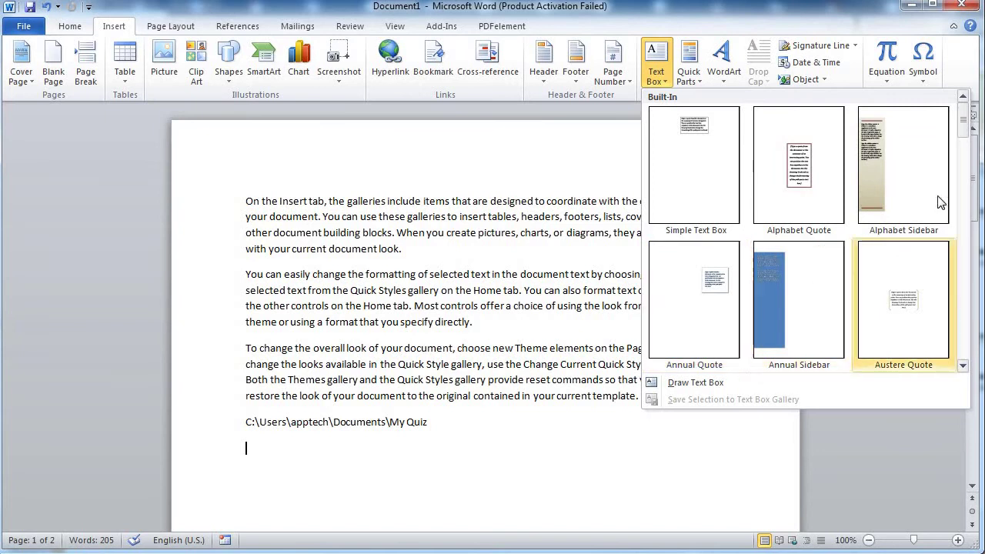
pyautogui.moveTo(969, 111)
pyautogui.mouseDown()
pyautogui.moveTo(969, 136)
pyautogui.moveTo(971, 100)
pyautogui.mouseUp()
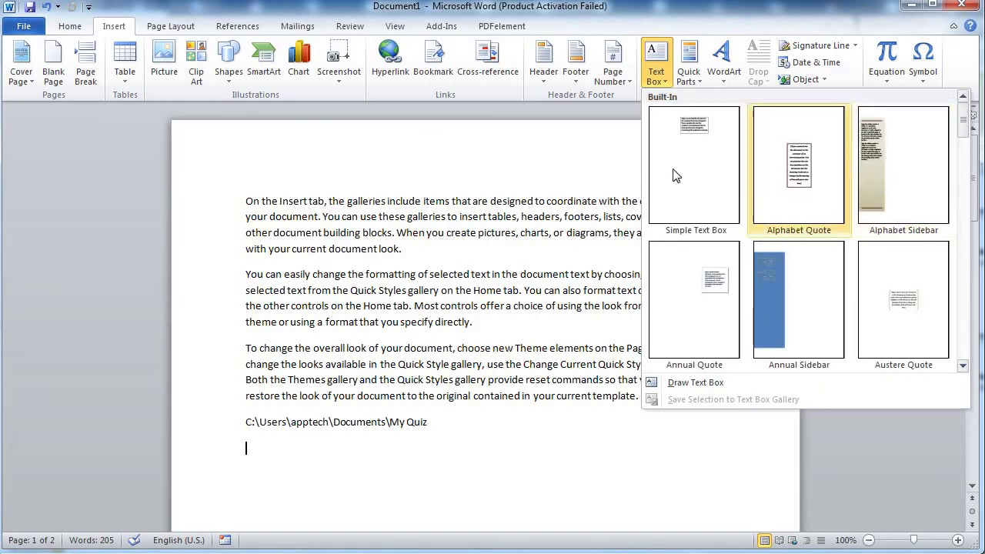
pyautogui.click(695, 169)
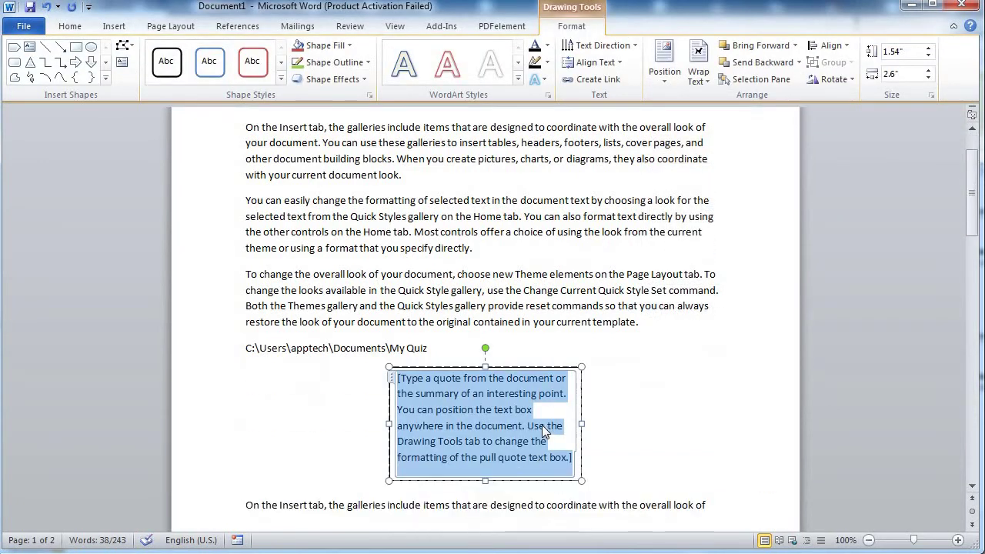
pyautogui.scroll(-2, 547, 427)
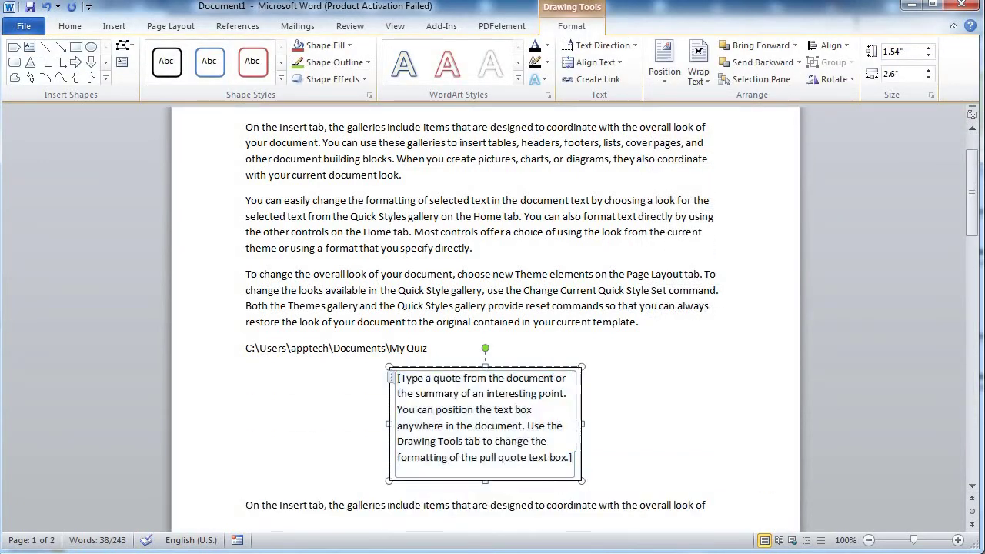
pyautogui.write('PLEASE REF')
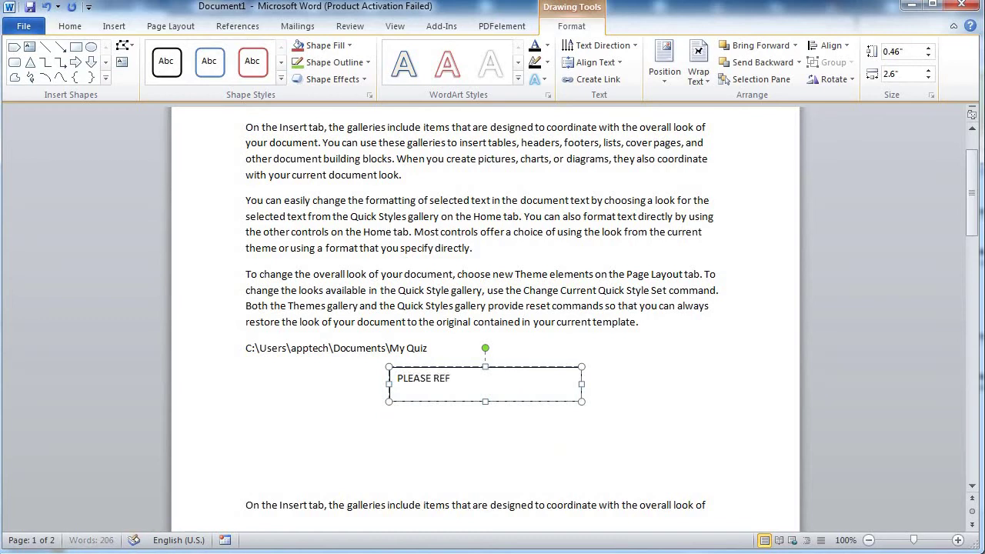
pyautogui.write('ER MY L')
pyautogui.write('AST ')
pyautogui.write('VIDEO')
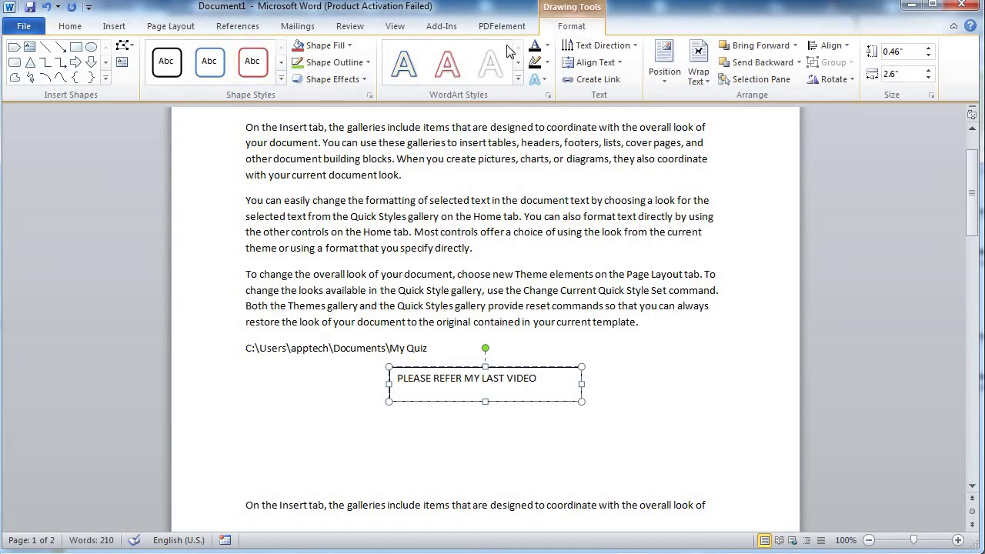
# Step: Give the text box a red shape style and Green marble texture, enlarged to 1.28" by 2.98"
pyautogui.click(283, 82)
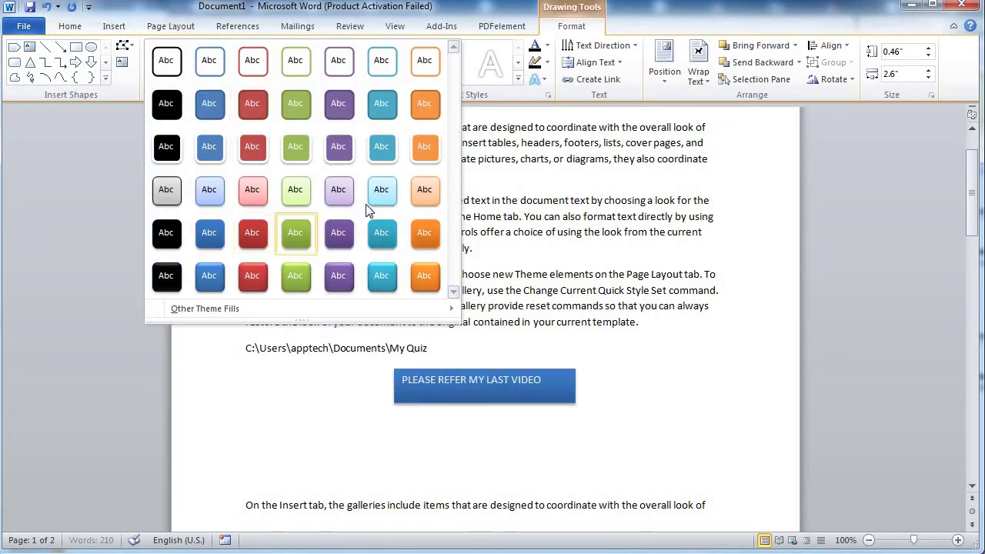
pyautogui.click(255, 151)
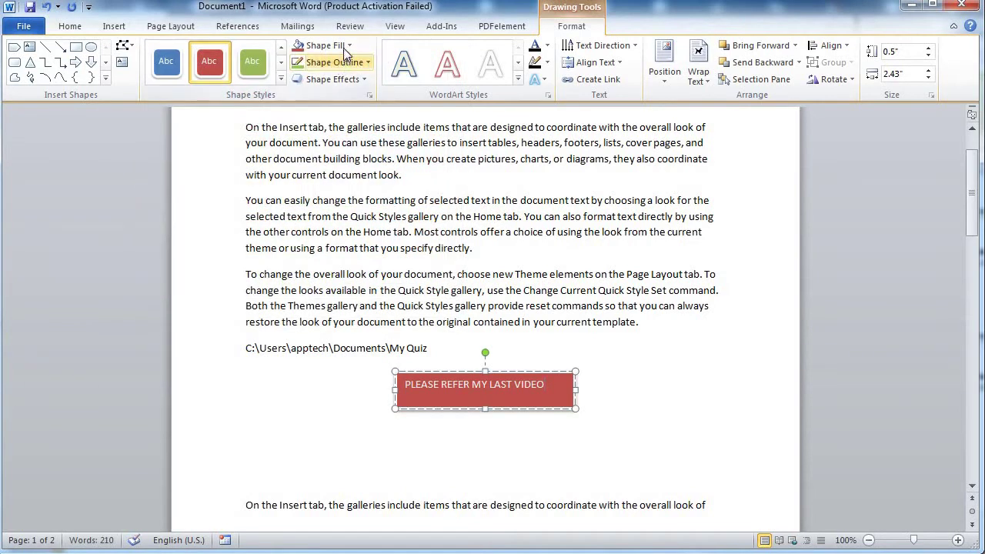
pyautogui.click(343, 46)
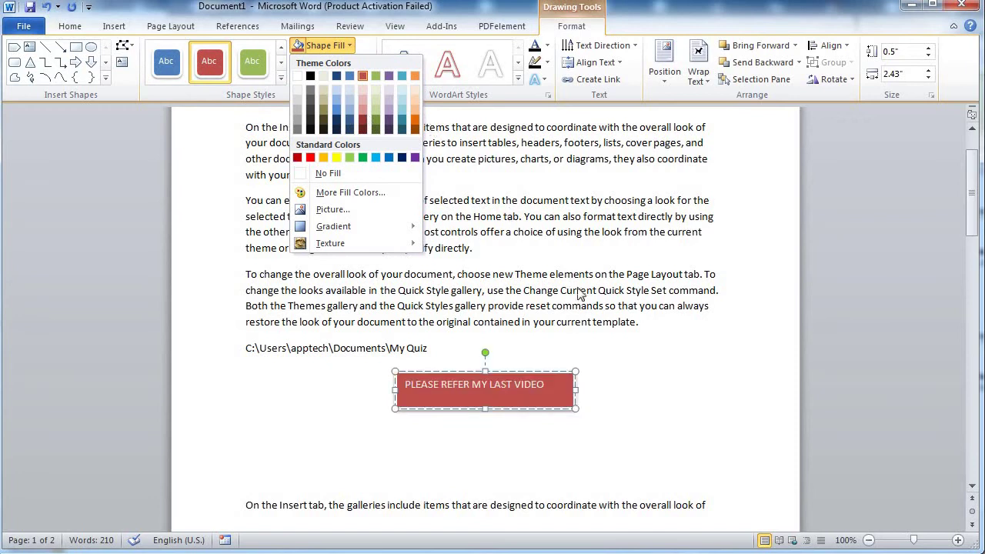
pyautogui.moveTo(365, 233)
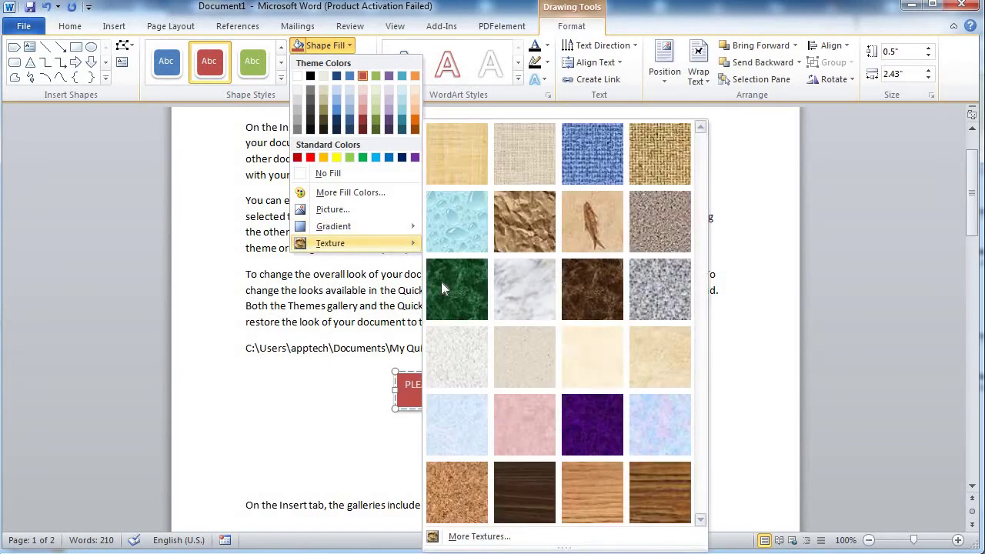
pyautogui.click(441, 282)
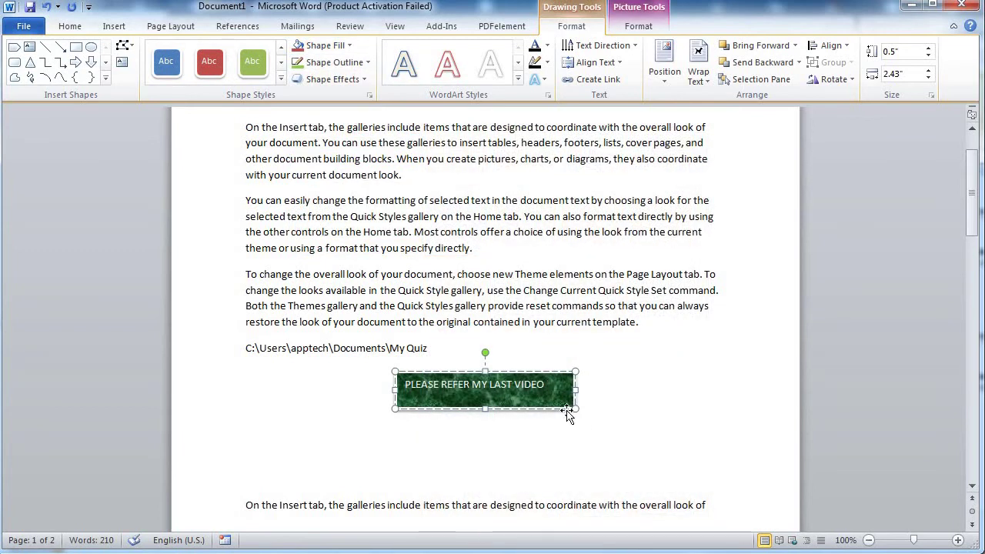
pyautogui.moveTo(575, 408); pyautogui.dragTo(617, 466)
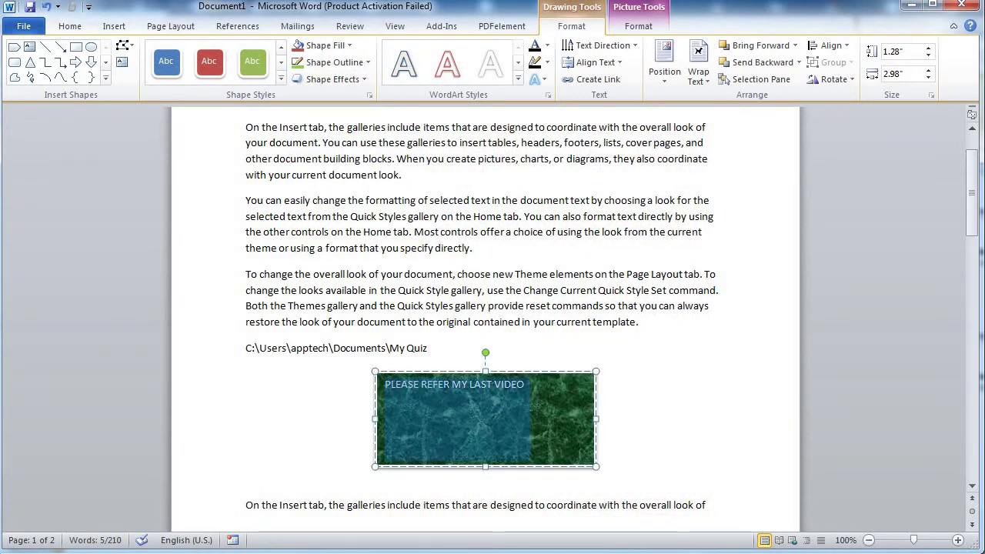
pyautogui.click(71, 27)
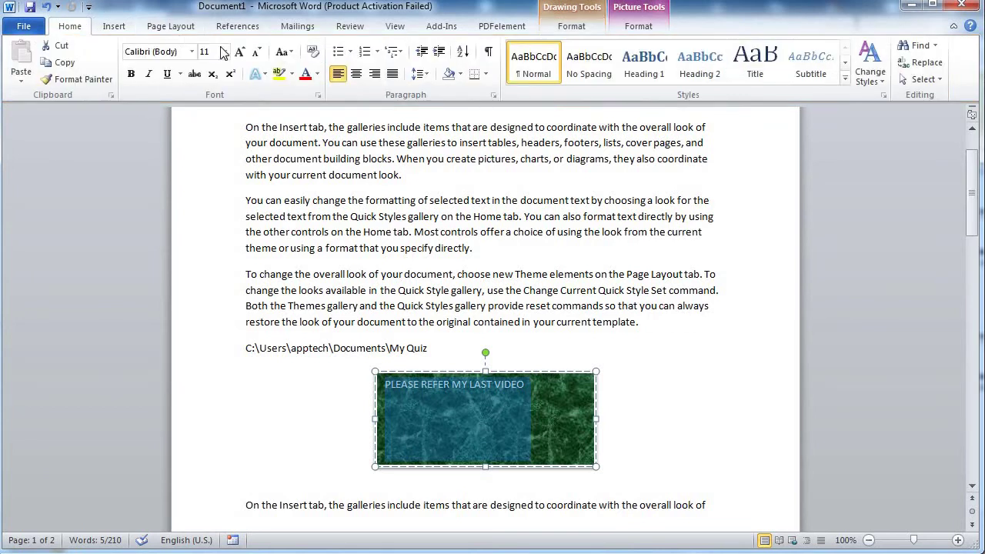
# Step: Enlarge the caption font to 16, centre it in the box, and make it bold
pyautogui.click(240, 52)
pyautogui.click(240, 53)
pyautogui.click(240, 52)
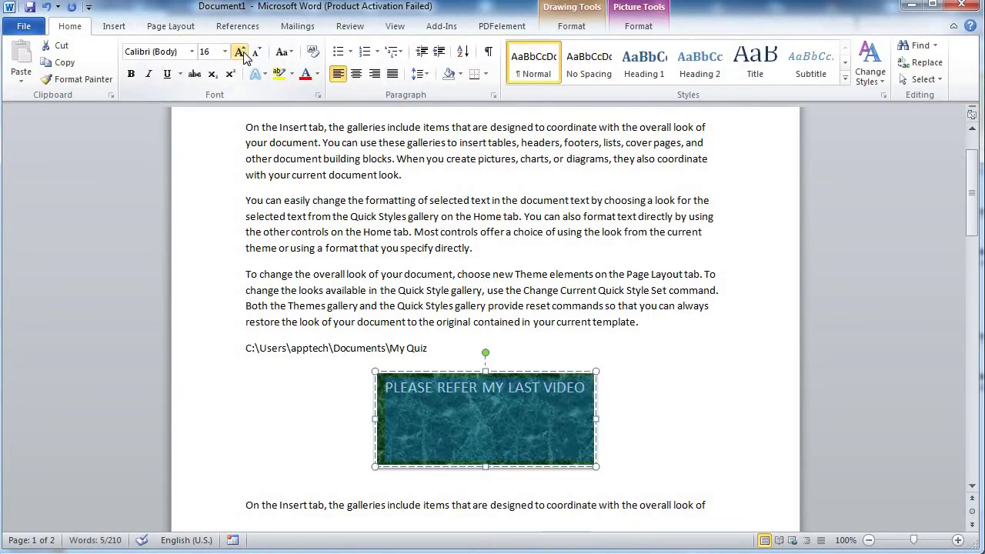
pyautogui.click(356, 74)
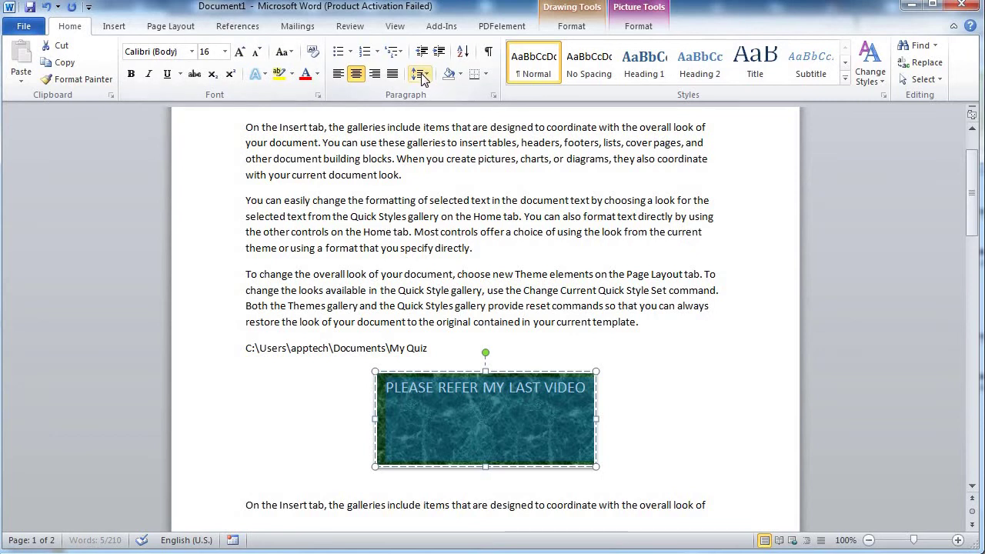
pyautogui.click(420, 74)
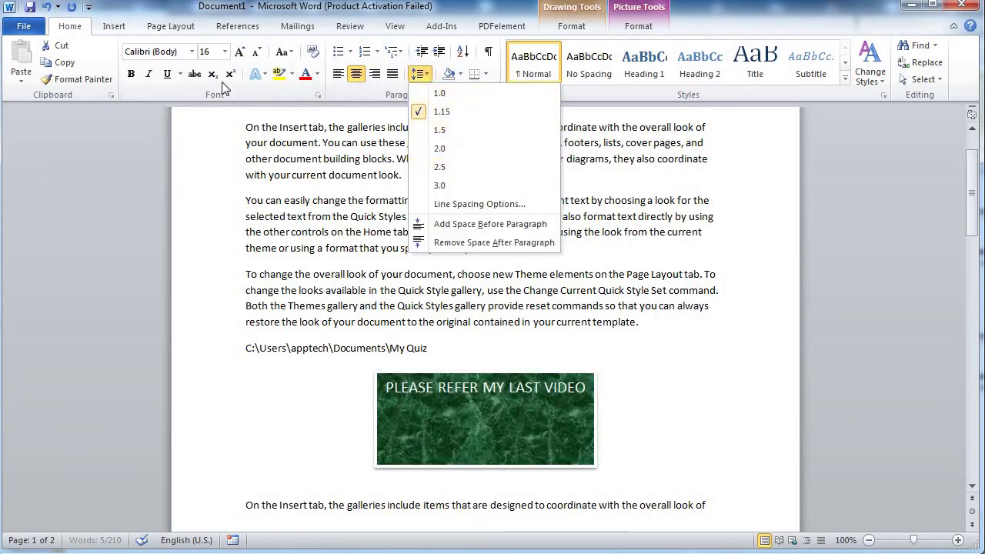
pyautogui.click(130, 78)
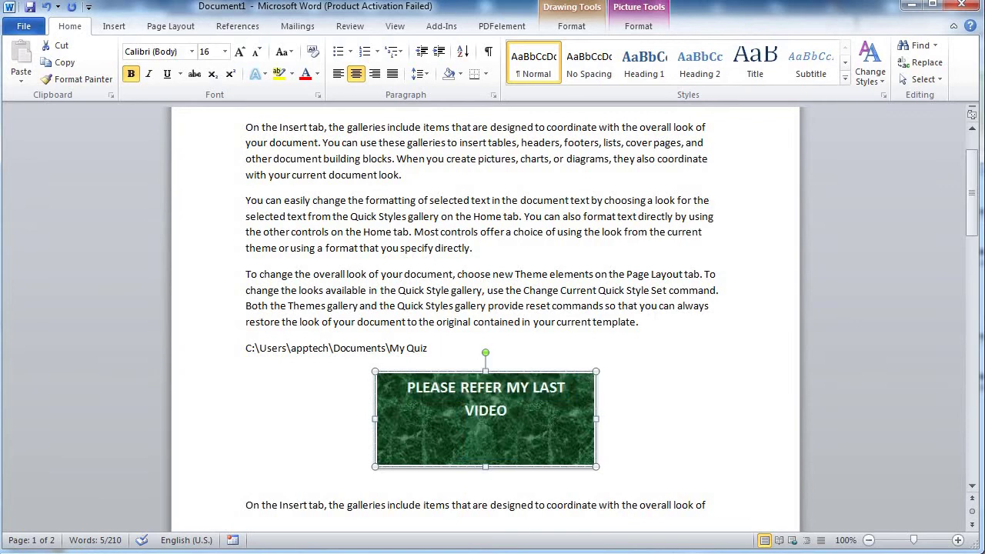
pyautogui.click(112, 28)
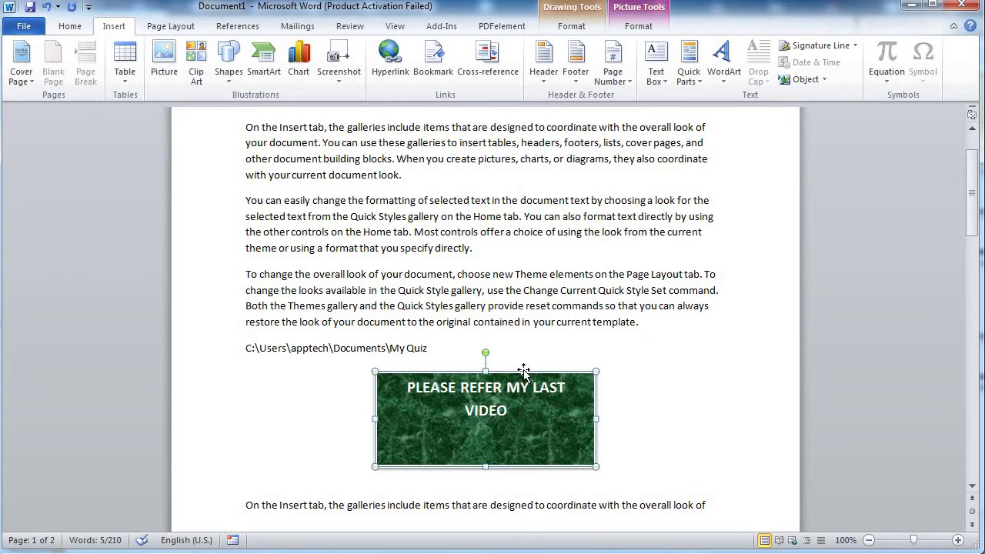
# Step: Delete the green picture and select 'On the Insert tab' at the first paragraph's start
pyautogui.press('Delete')
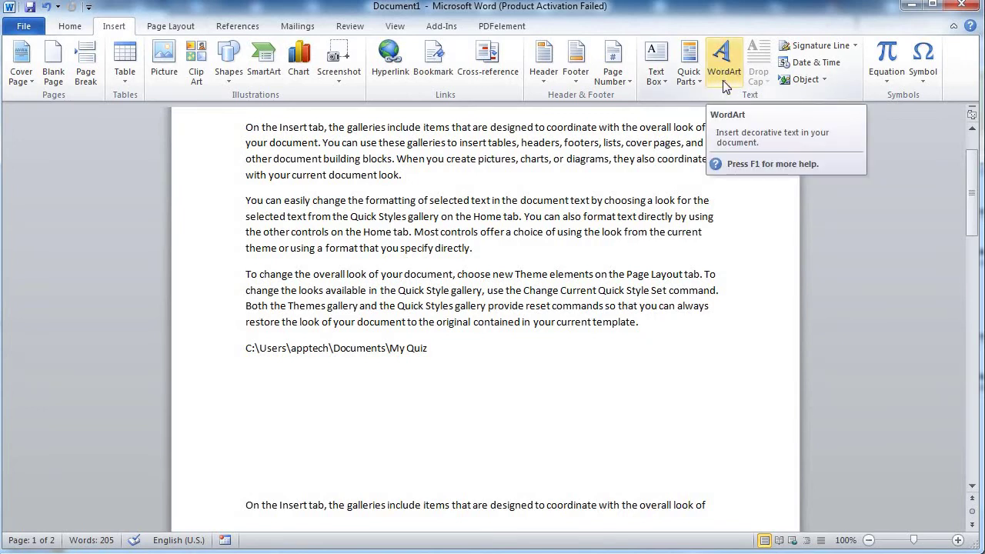
pyautogui.scroll(2, 346, 223)
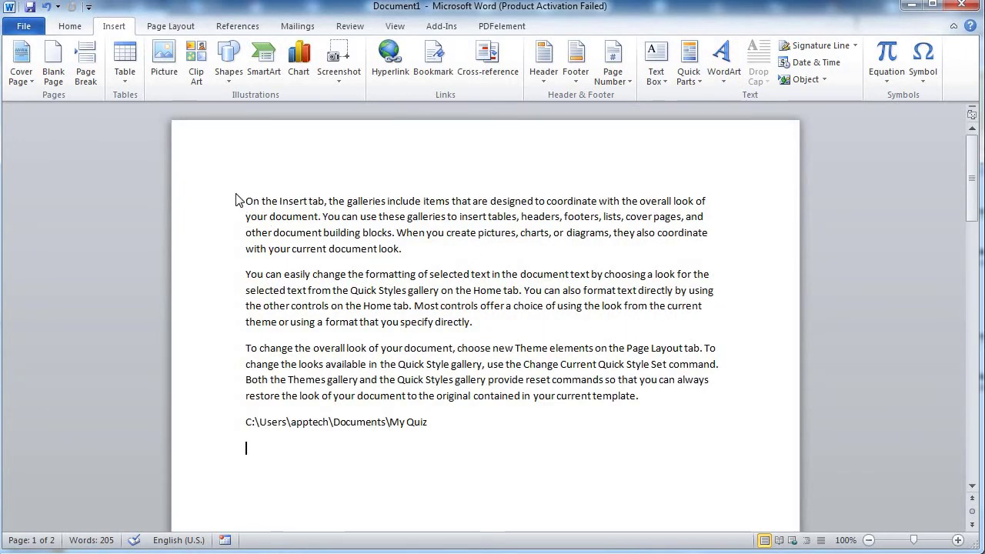
pyautogui.moveTo(246, 203); pyautogui.dragTo(325, 202)
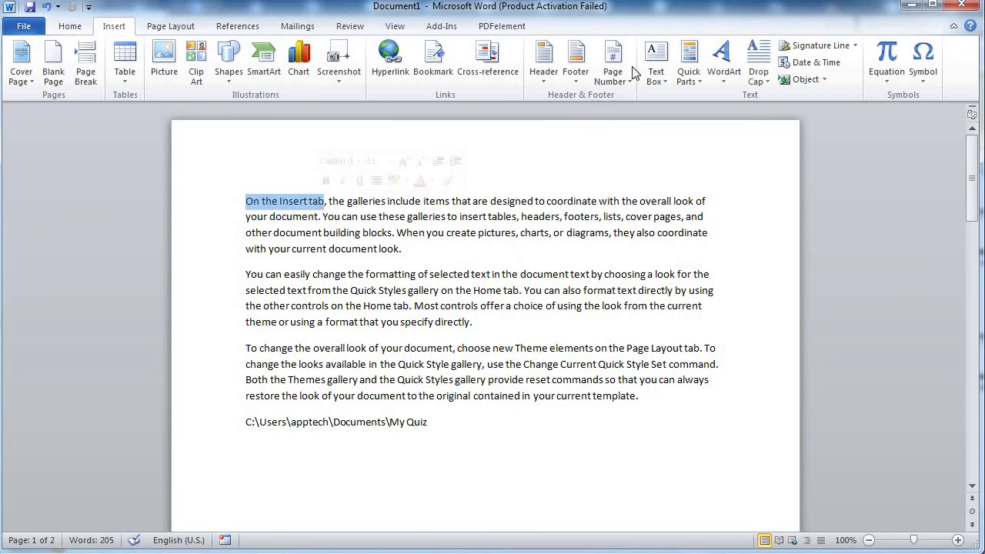
# Step: Turn 'On the Insert tab' into WordArt, then undo the conversion
pyautogui.click(738, 78)
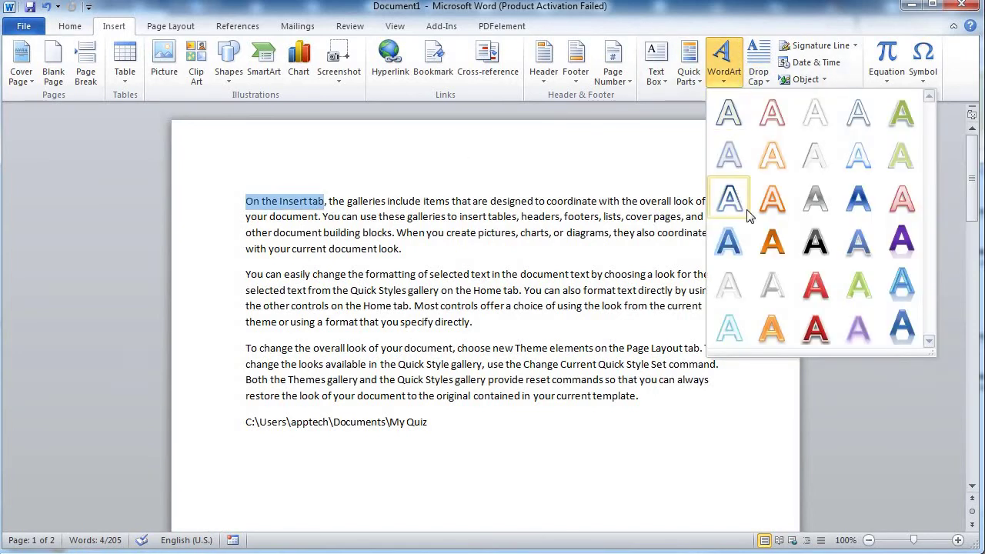
pyautogui.click(735, 204)
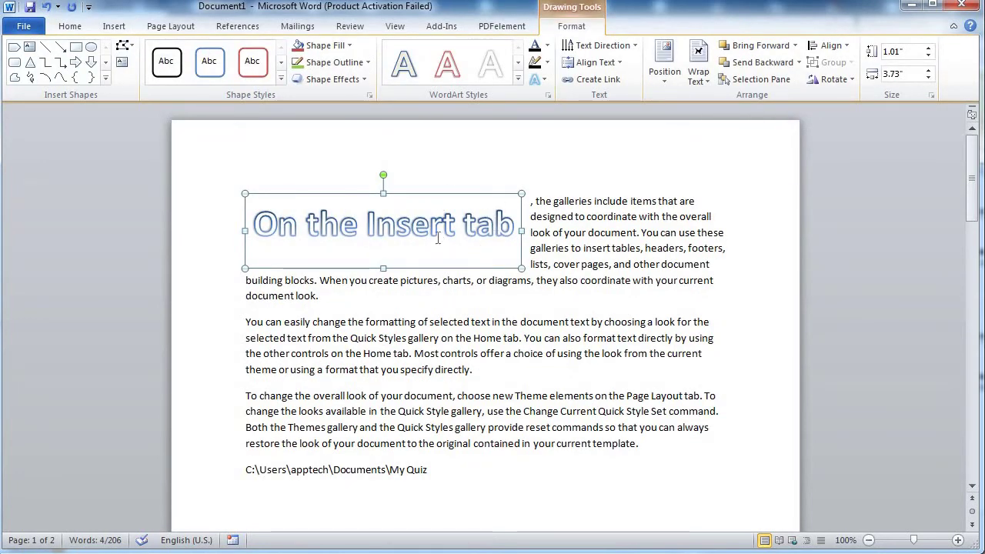
pyautogui.click(114, 26)
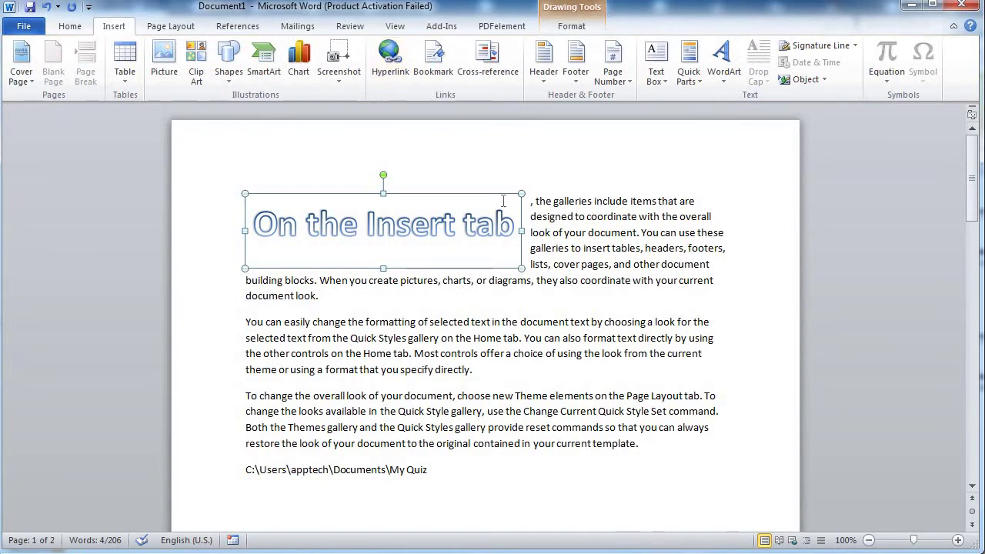
pyautogui.hotkey('ctrl', 'z')
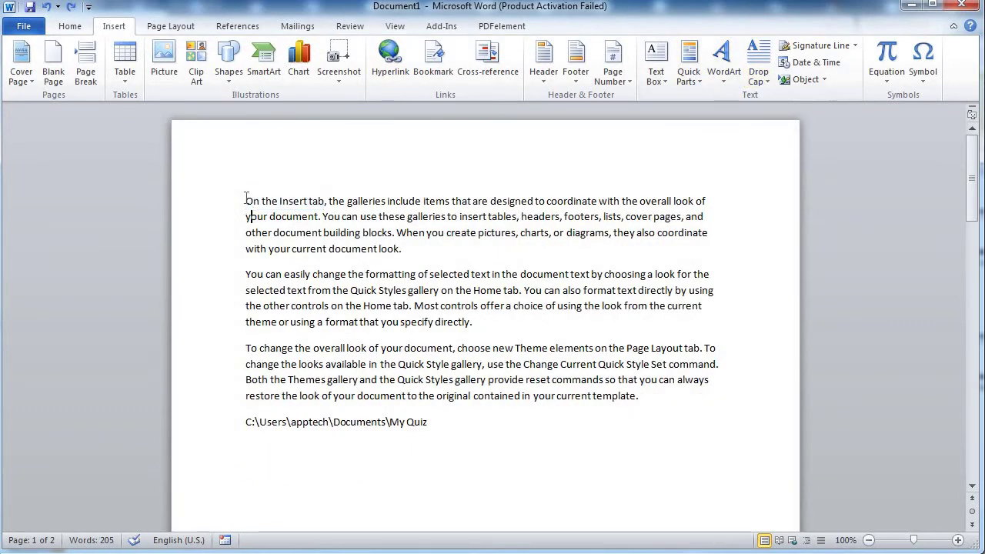
# Step: Set the first paragraph's drop cap to None and delete the My Quiz file path line
pyautogui.moveTo(245, 201); pyautogui.dragTo(424, 255)
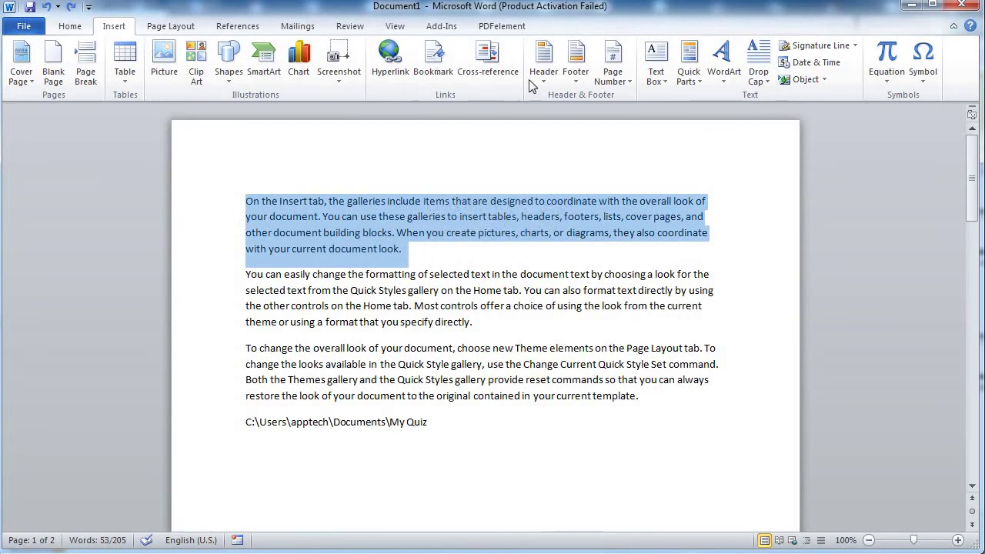
pyautogui.click(758, 70)
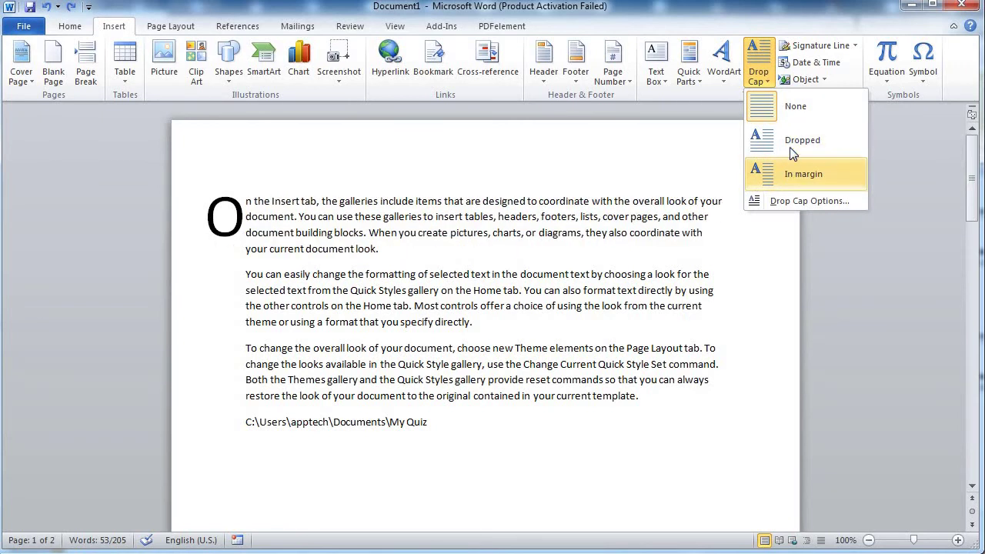
pyautogui.click(796, 107)
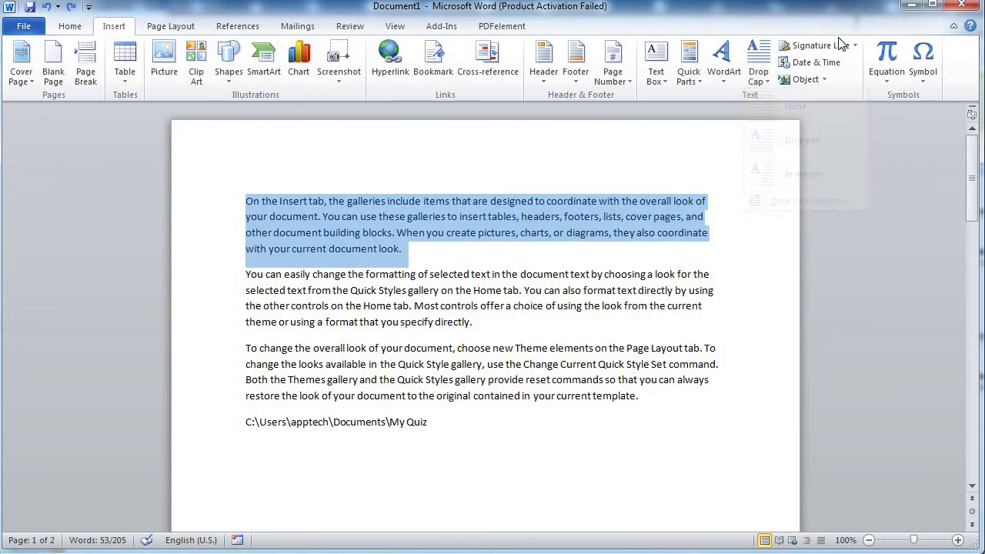
pyautogui.moveTo(445, 423); pyautogui.dragTo(211, 427)
pyautogui.press('Delete')
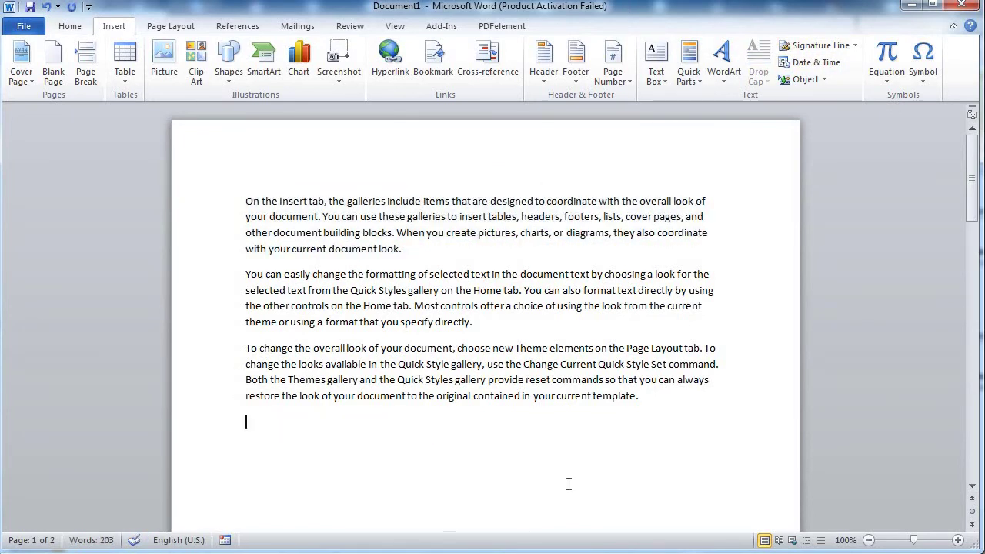
# Step: Insert a signature line with the signer's name and title TEACHER, then select it
pyautogui.click(819, 47)
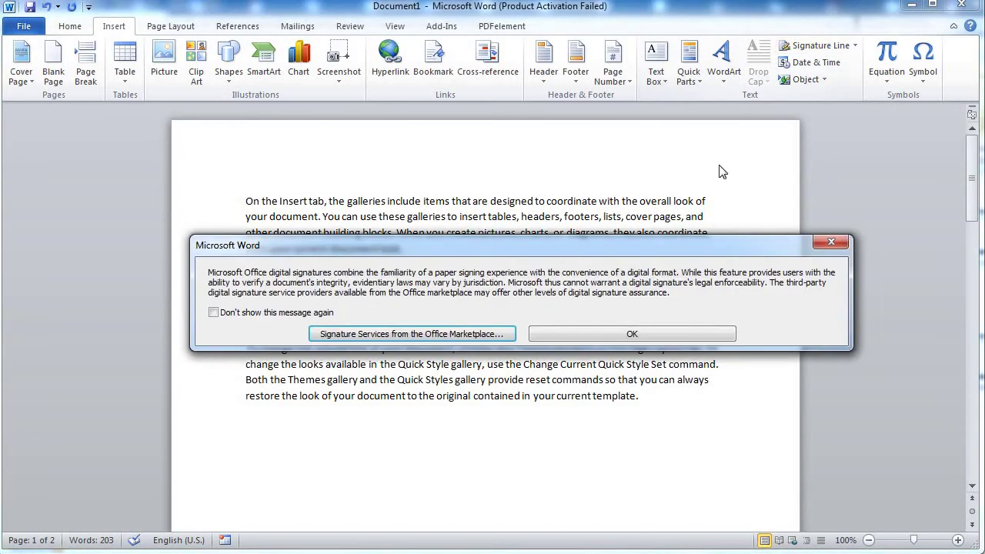
pyautogui.click(602, 335)
pyautogui.write('TEACHER')
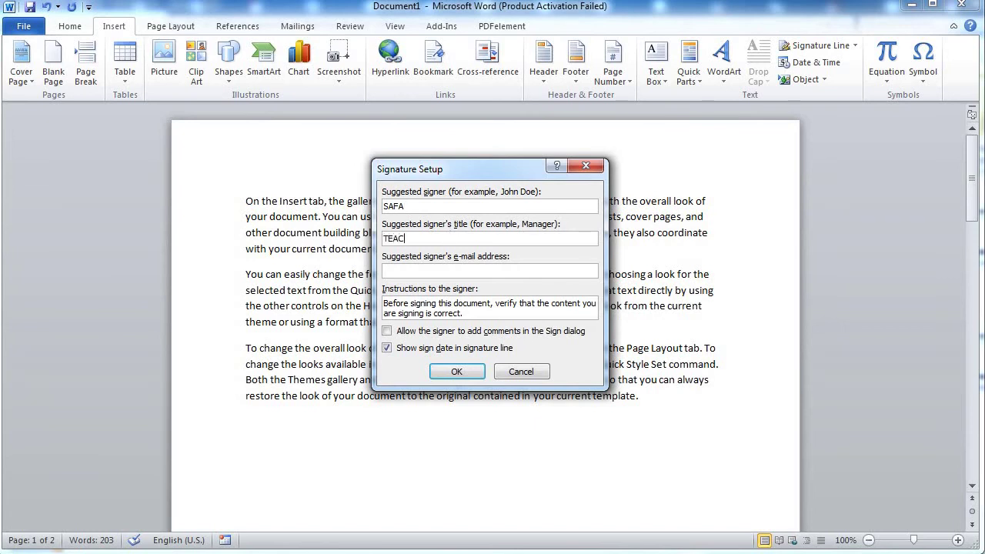
pyautogui.click(451, 369)
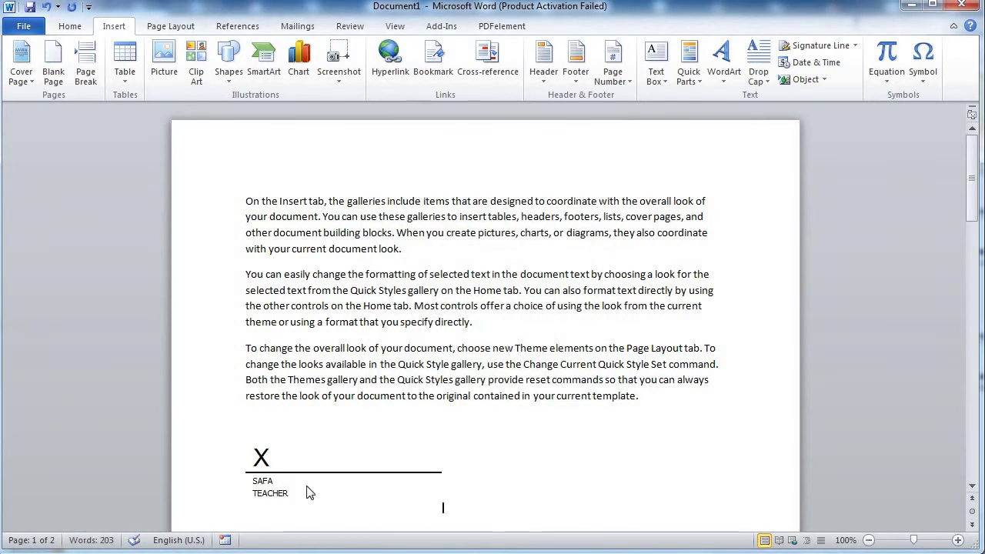
pyautogui.click(308, 493)
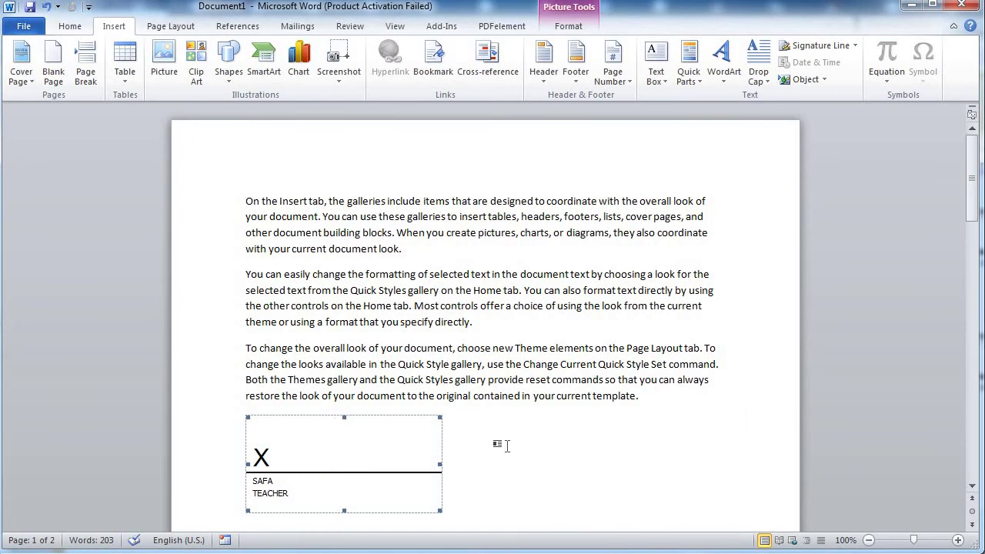
# Step: Give the signature line text wrapping and move it to the right below the third paragraph
pyautogui.click(568, 28)
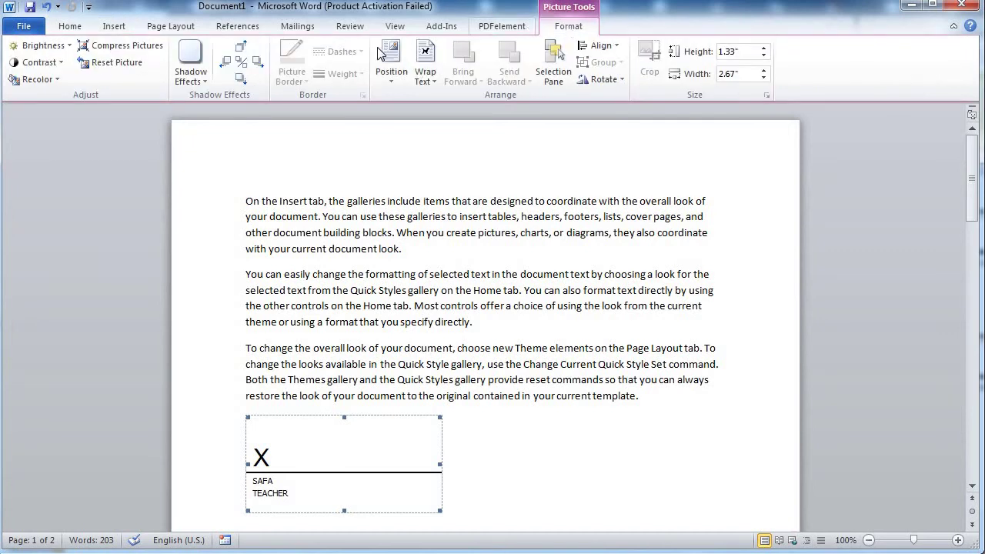
pyautogui.click(392, 78)
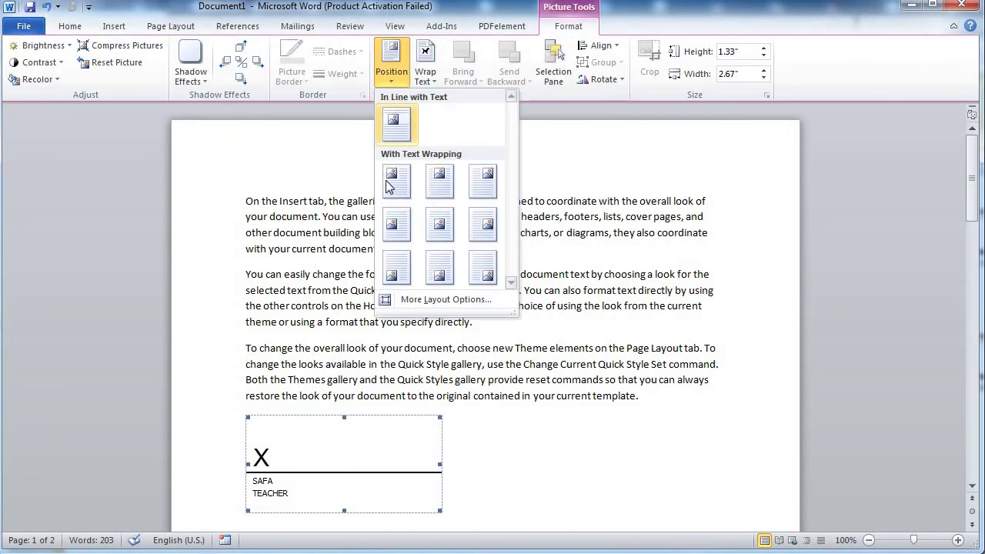
pyautogui.click(382, 202)
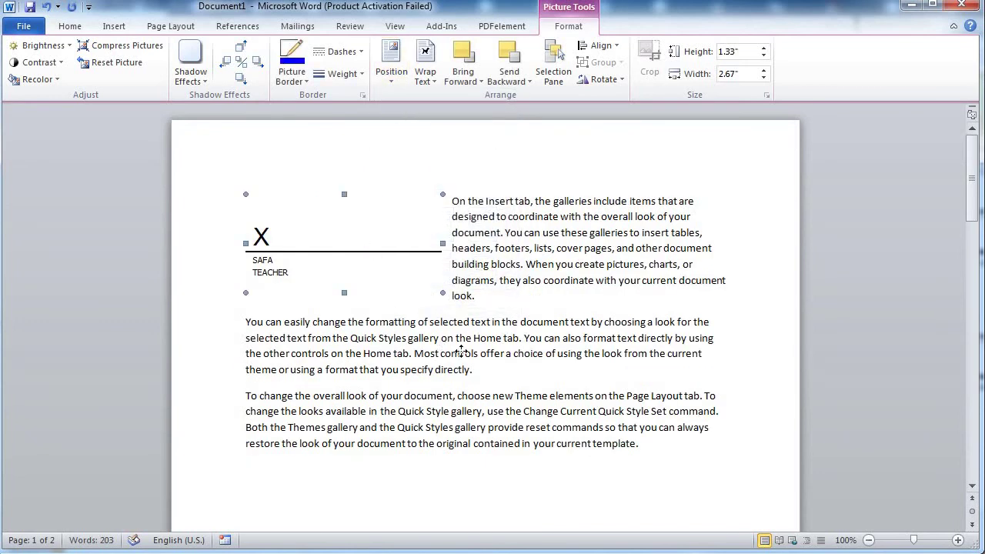
pyautogui.moveTo(461, 351); pyautogui.dragTo(509, 357)
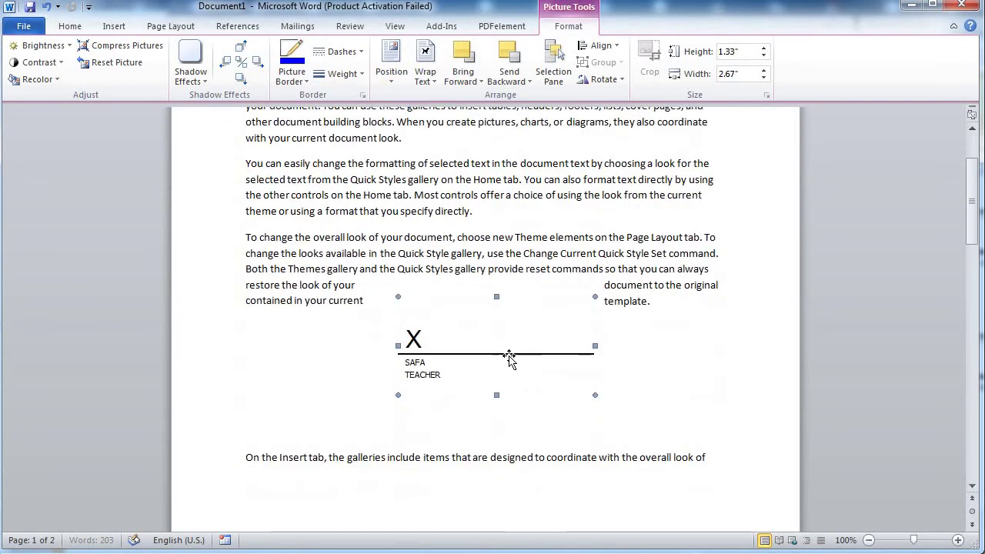
pyautogui.moveTo(650, 376); pyautogui.dragTo(650, 376)
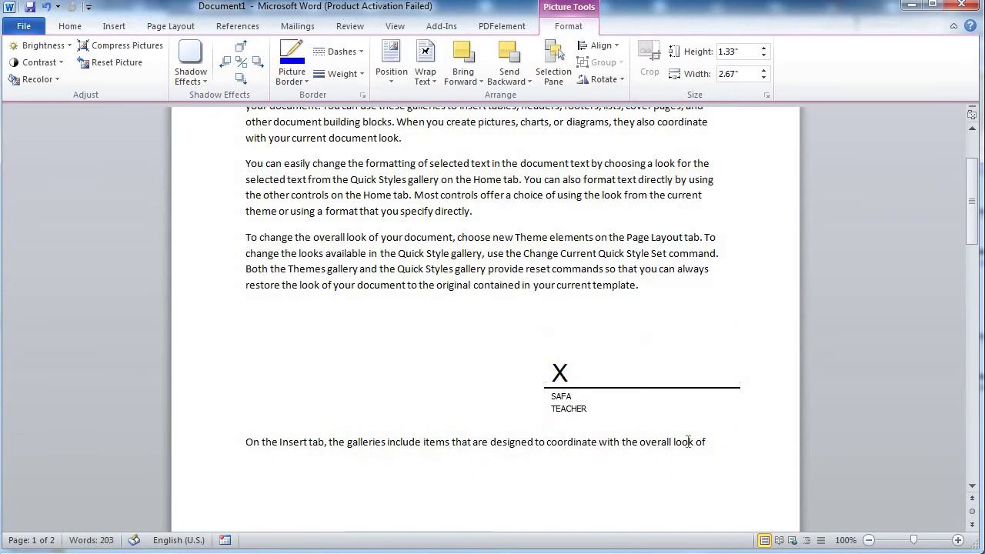
# Step: Delete the repeated 'On the Insert tab' line and nudge the signature slightly down-right
pyautogui.moveTo(707, 441); pyautogui.dragTo(413, 425)
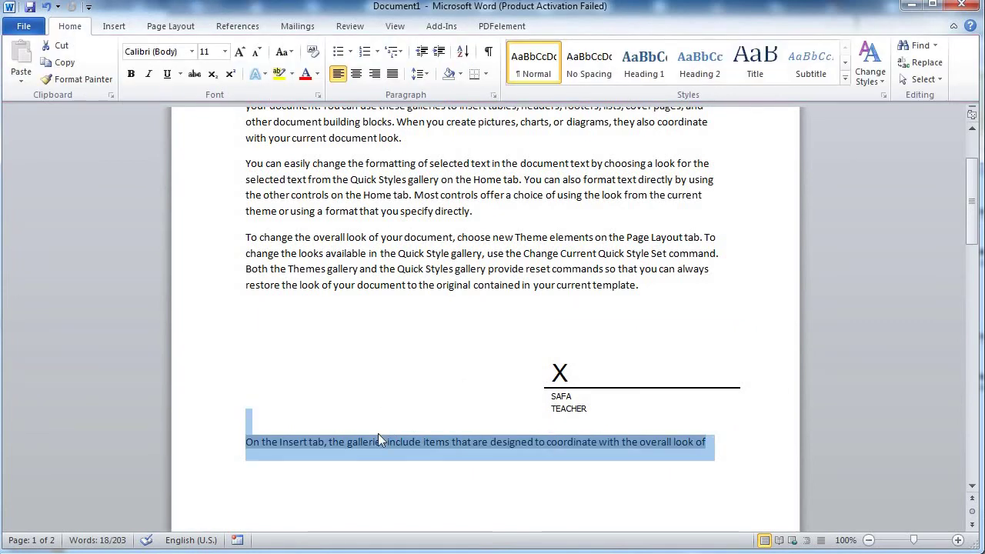
pyautogui.press('Delete')
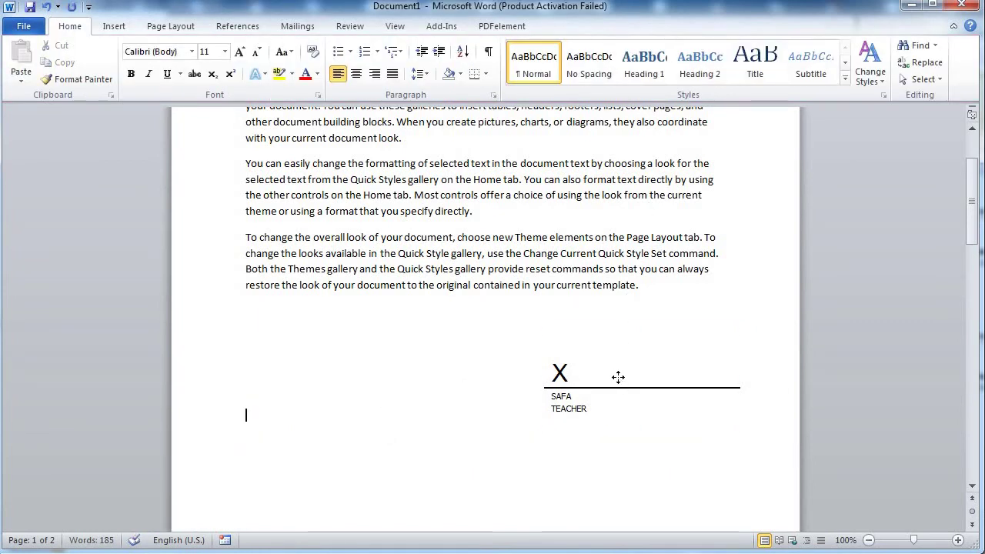
pyautogui.moveTo(619, 376); pyautogui.dragTo(624, 383)
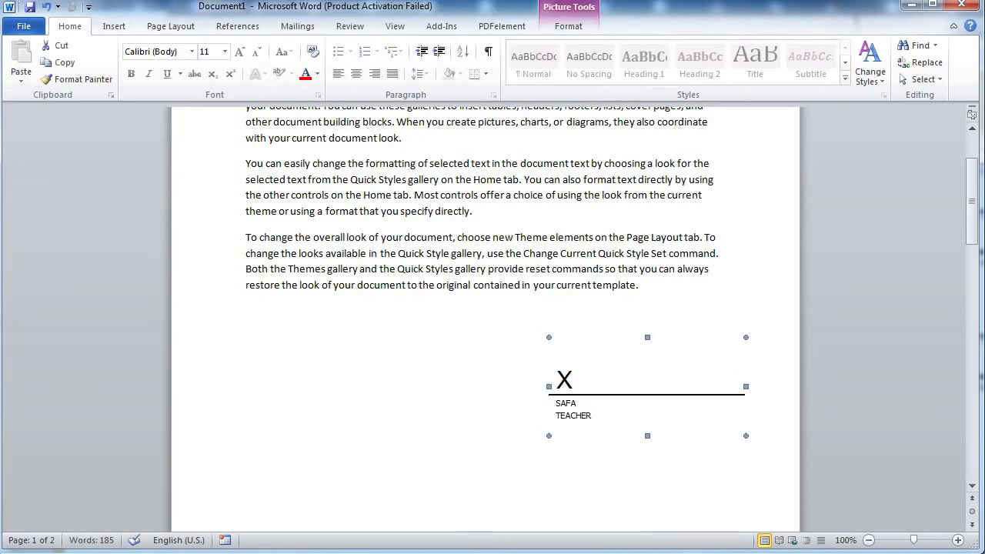
pyautogui.click(115, 27)
pyautogui.click(262, 344)
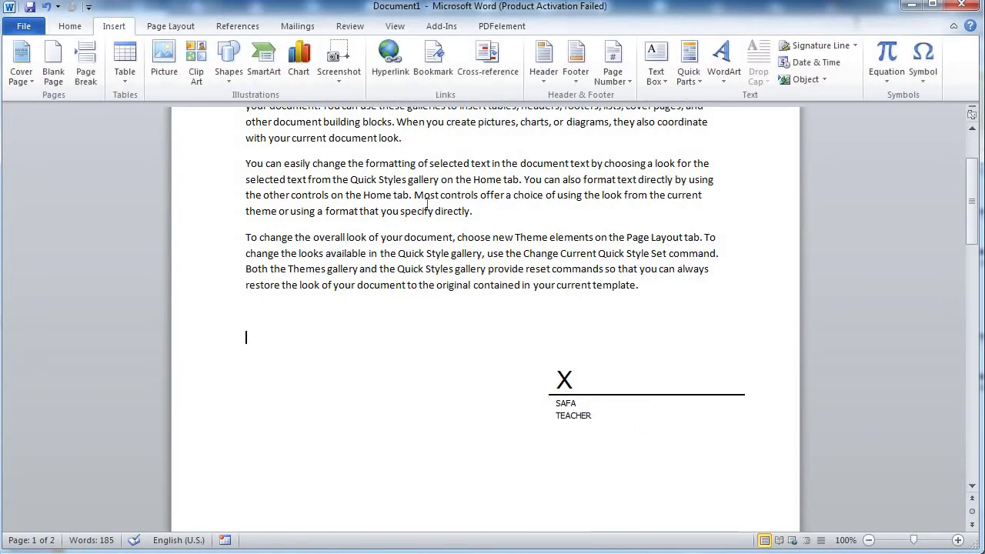
# Step: Insert the date as 'Tuesday, September 15, 2020' on the blank line above the signature
pyautogui.click(819, 64)
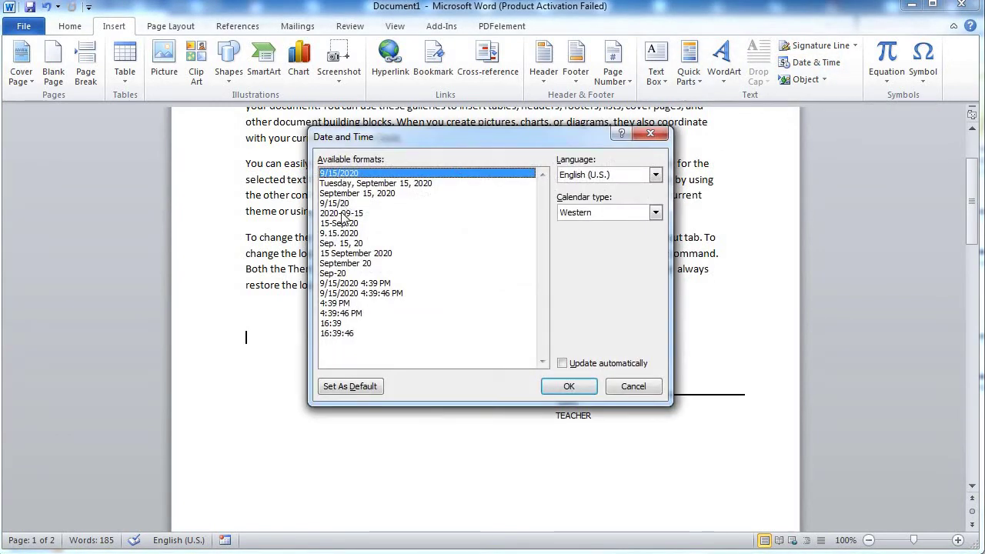
pyautogui.click(366, 183)
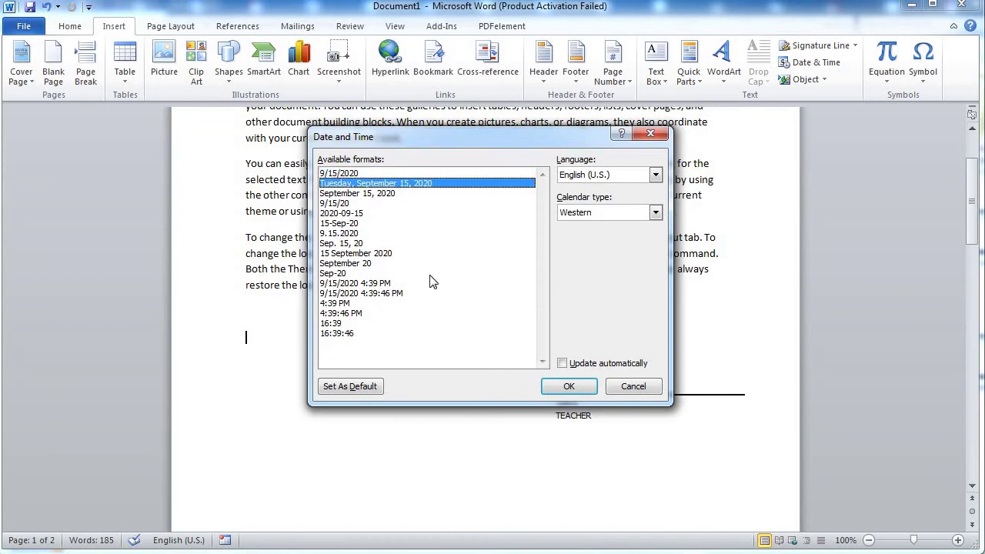
pyautogui.click(564, 387)
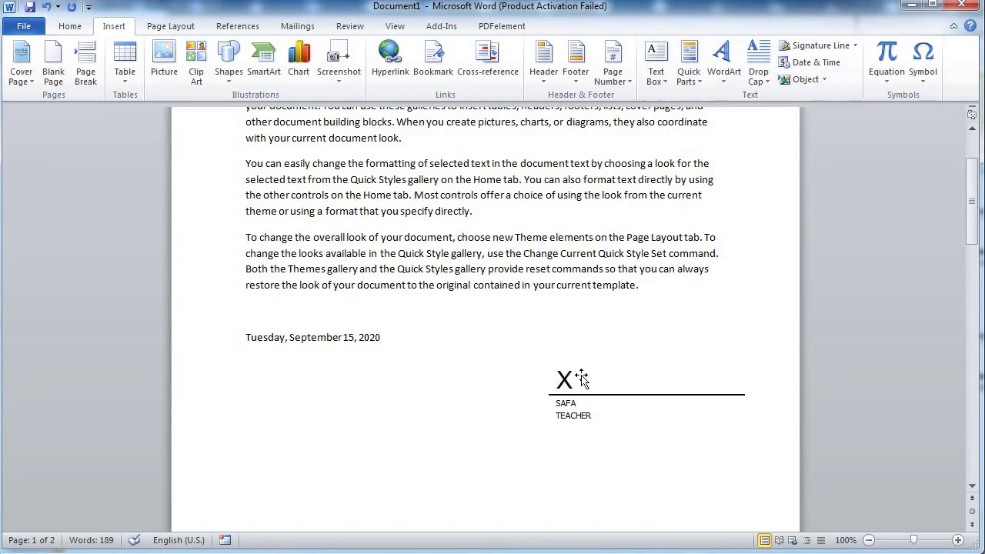
# Step: Embed a new Bitmap Image object and draw a freehand signature on its canvas
pyautogui.click(804, 80)
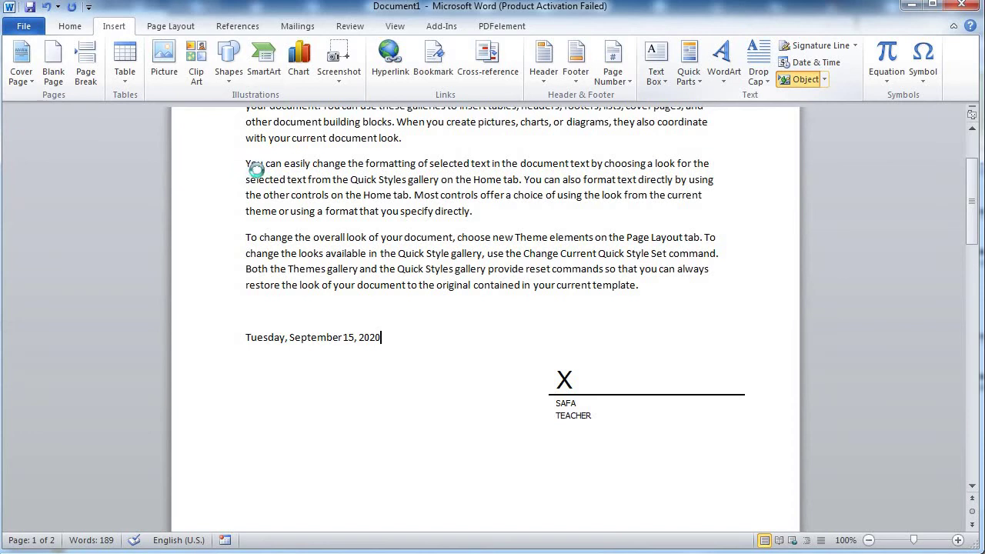
pyautogui.click(327, 230)
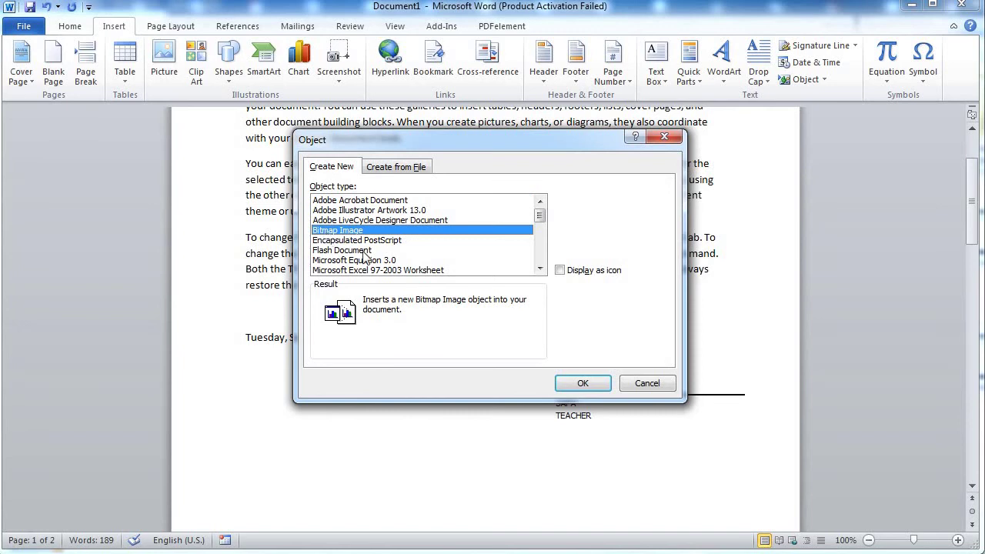
pyautogui.click(573, 385)
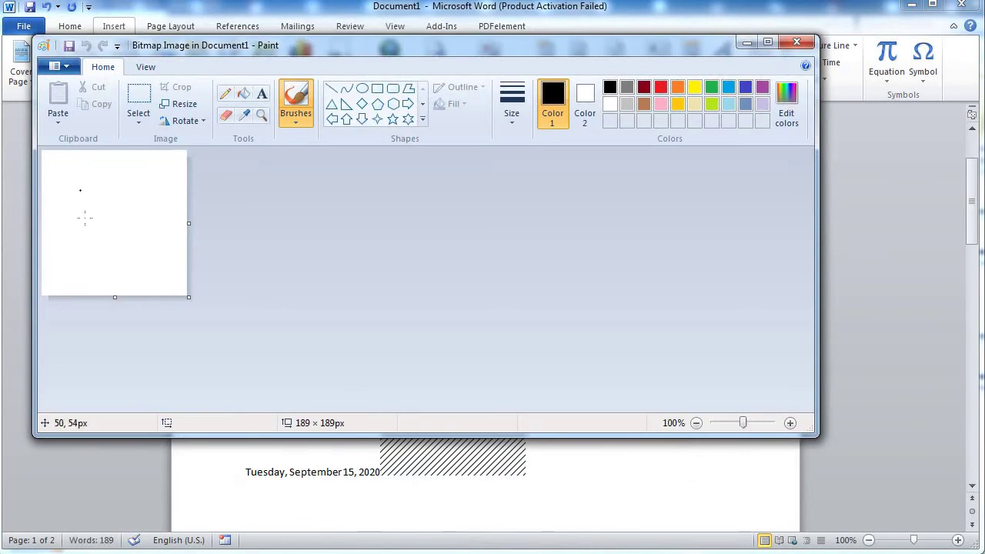
pyautogui.moveTo(58, 227)
pyautogui.mouseDown()
pyautogui.moveTo(129, 263)
pyautogui.moveTo(208, 202)
pyautogui.mouseUp()
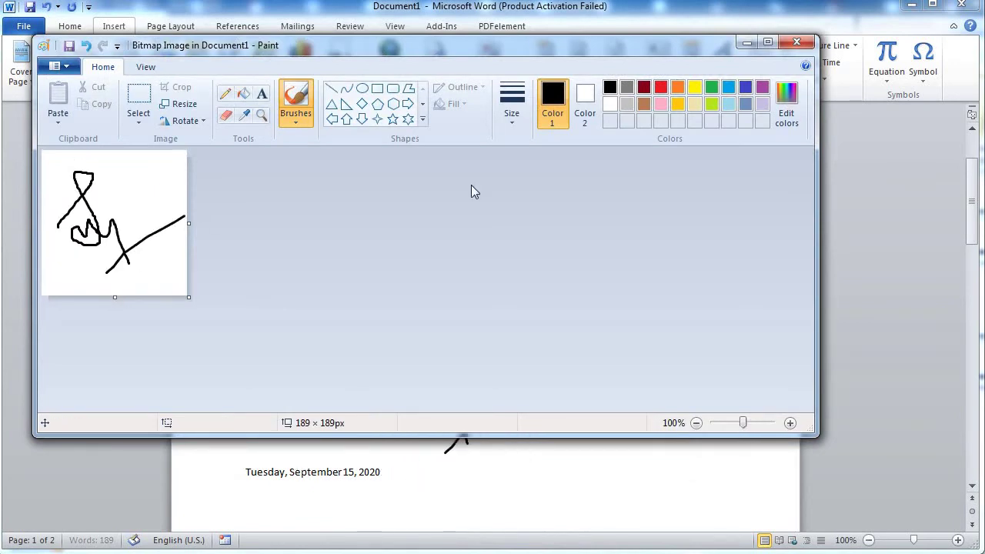
# Step: Give the signature picture a top-left position with square text wrapping
pyautogui.click(802, 42)
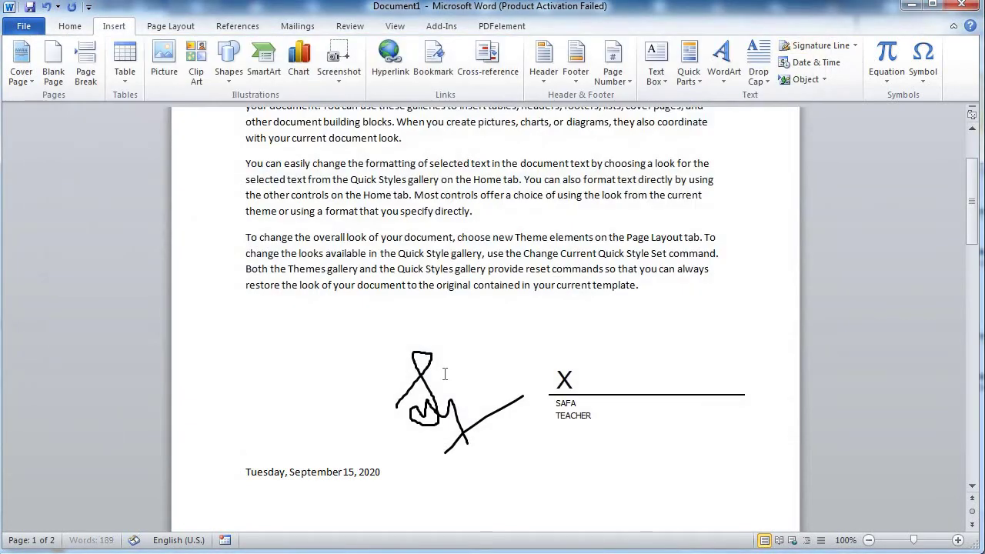
pyautogui.click(440, 398)
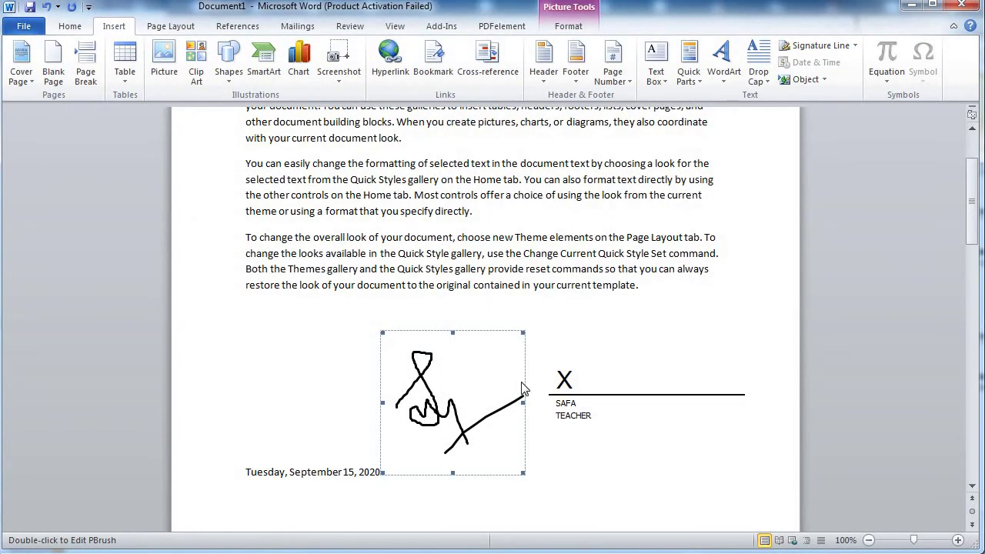
pyautogui.click(569, 26)
pyautogui.click(391, 61)
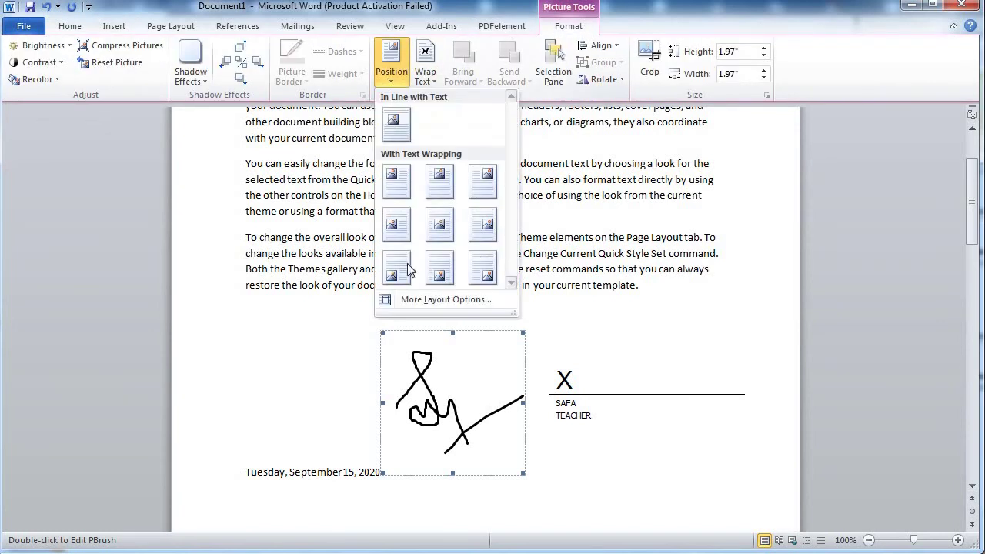
pyautogui.click(391, 184)
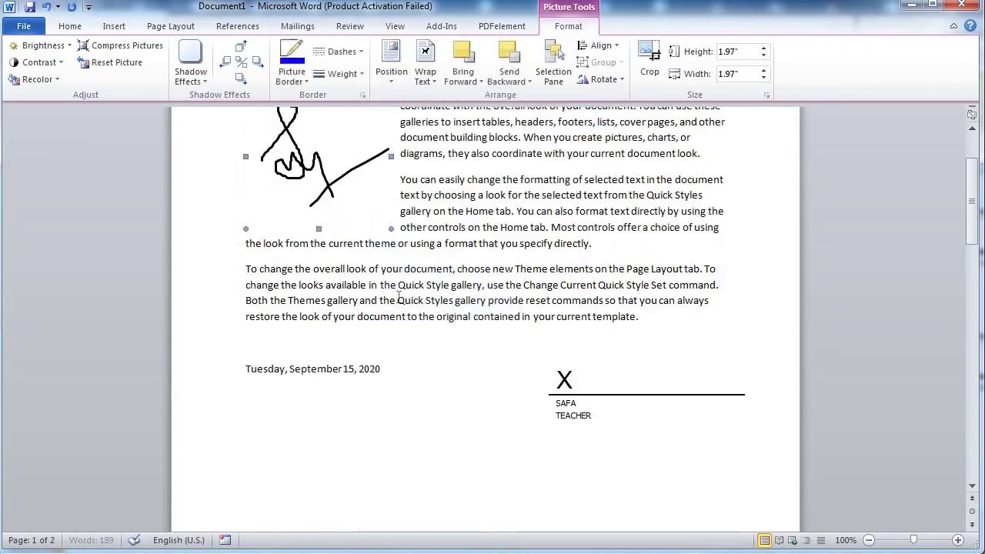
# Step: Shrink the signature, place it just above the signature line, and set the cursor below the date
pyautogui.moveTo(625, 310); pyautogui.dragTo(674, 269)
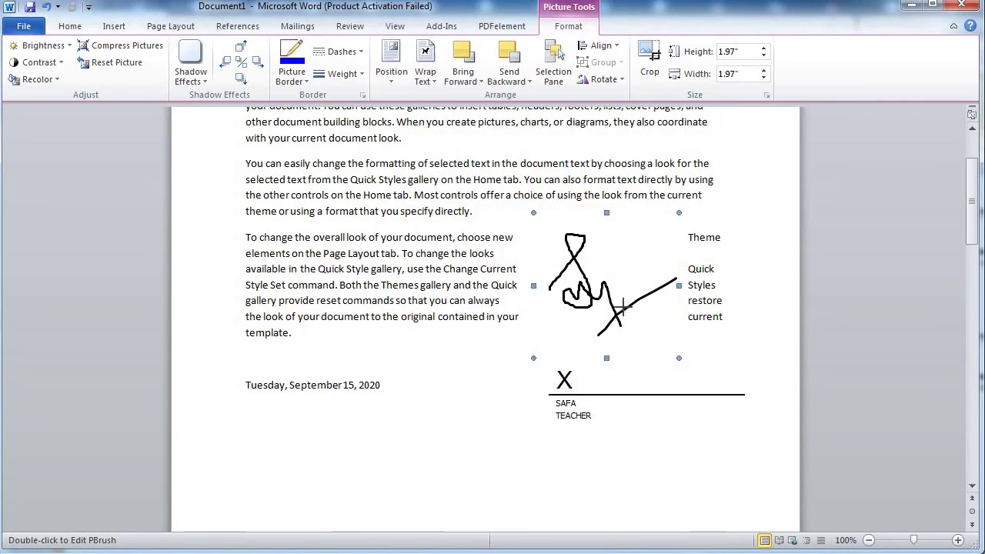
pyautogui.moveTo(621, 307); pyautogui.dragTo(624, 308)
pyautogui.moveTo(563, 308); pyautogui.dragTo(584, 348)
pyautogui.click(641, 435)
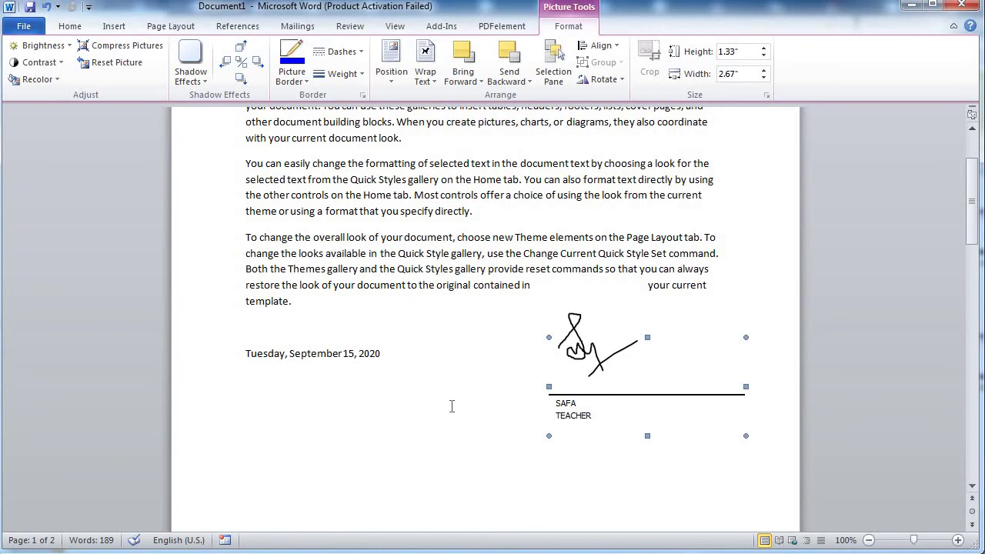
pyautogui.click(114, 28)
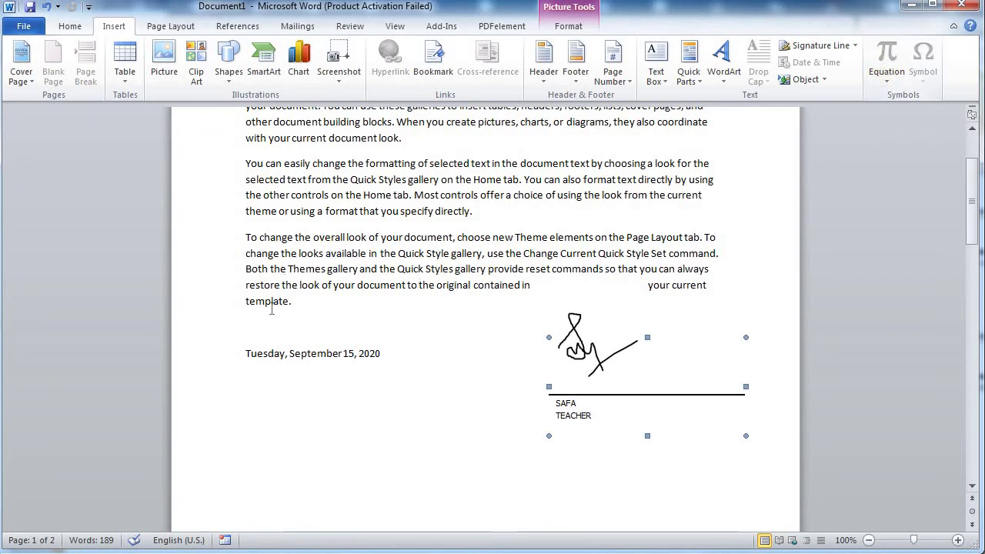
pyautogui.click(247, 381)
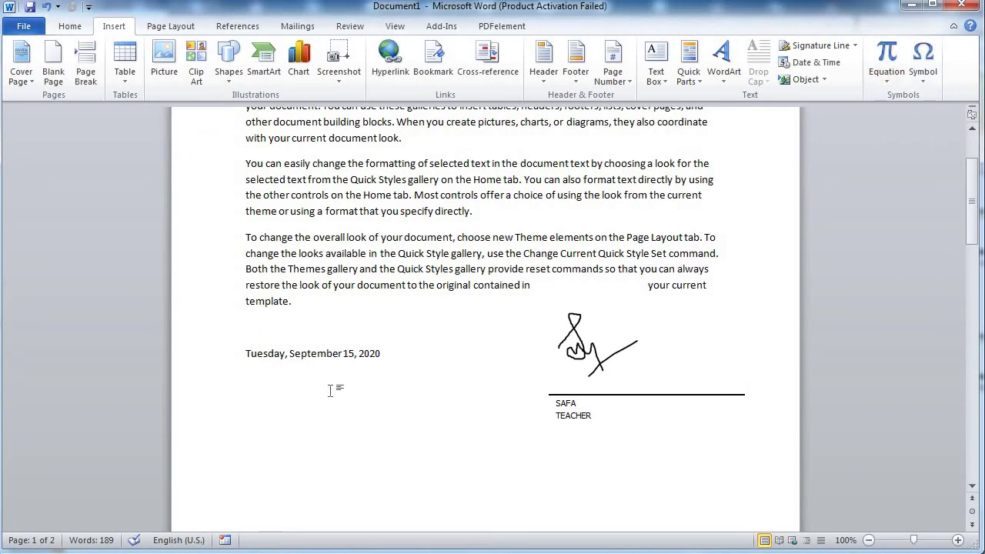
pyautogui.click(888, 80)
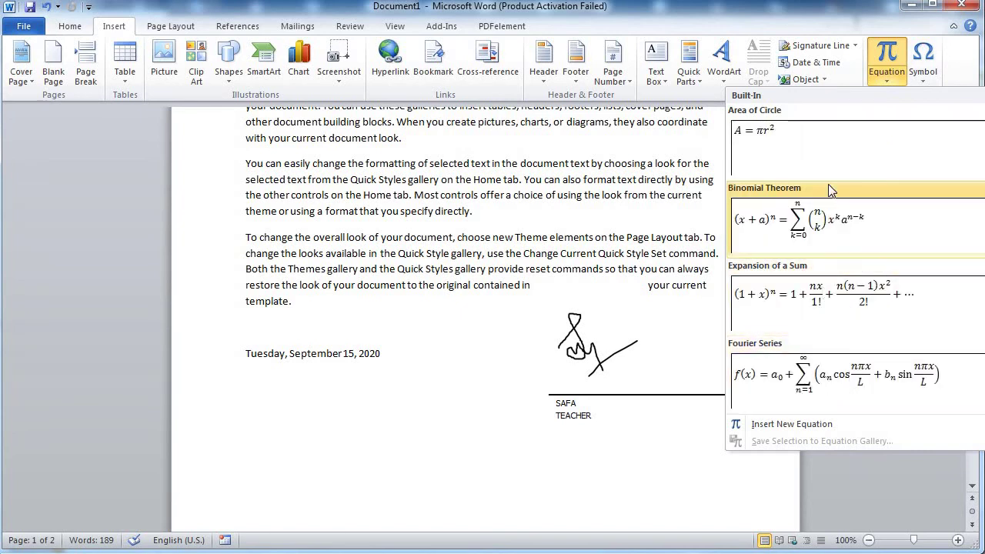
pyautogui.click(811, 428)
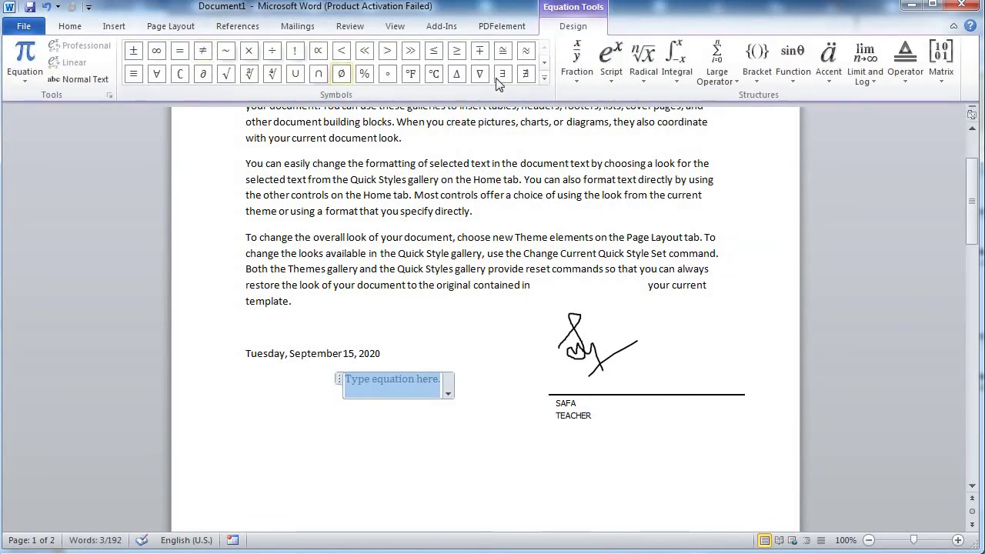
pyautogui.click(576, 60)
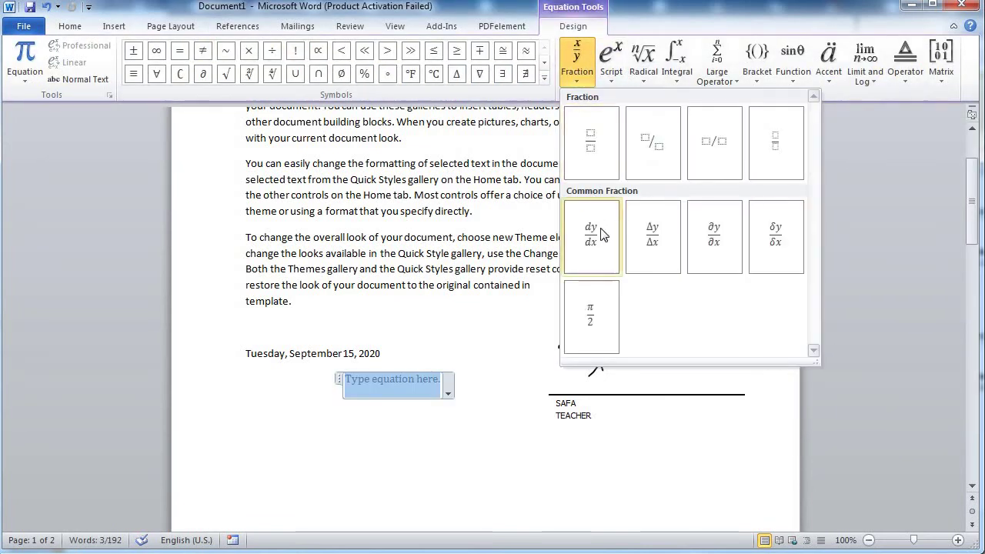
pyautogui.click(653, 140)
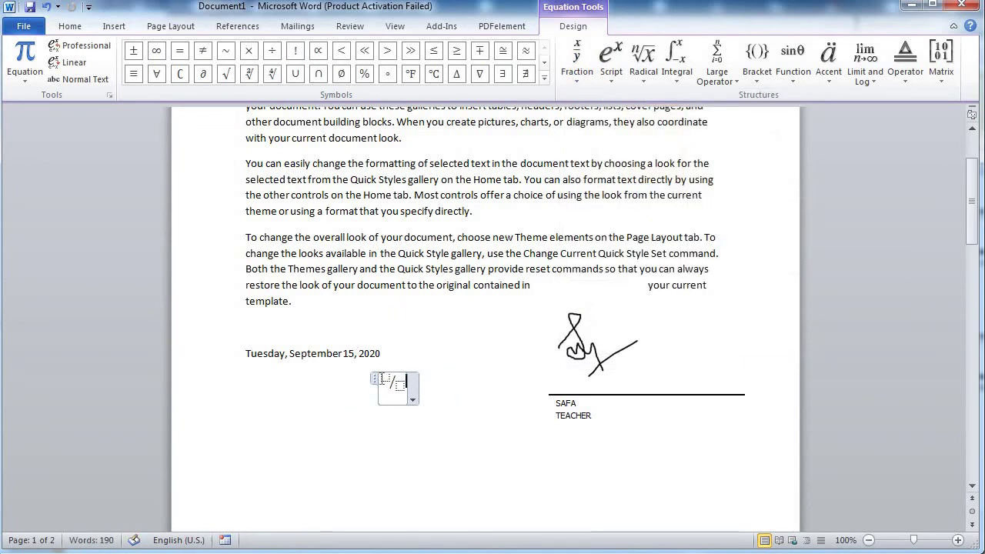
pyautogui.write('A')
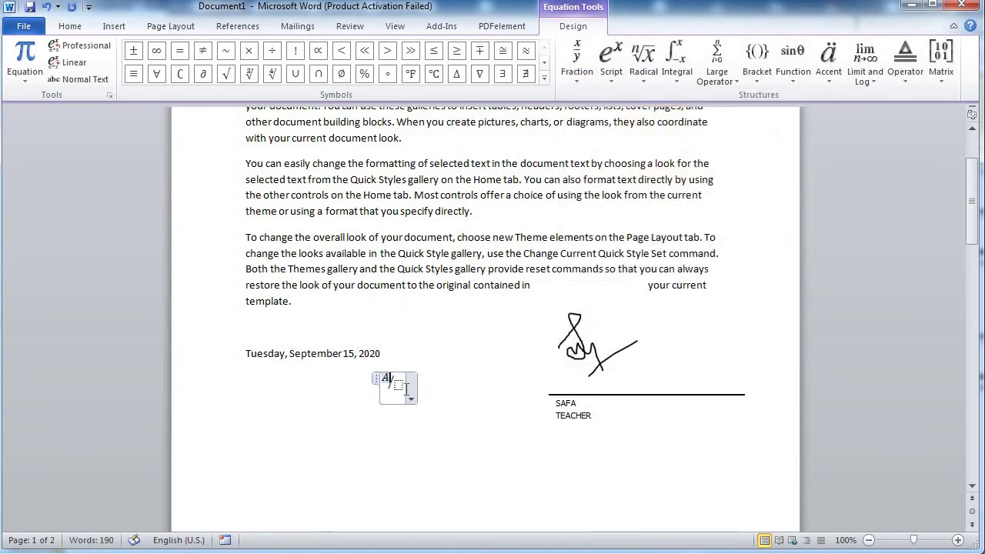
pyautogui.click(396, 387)
pyautogui.write('B ')
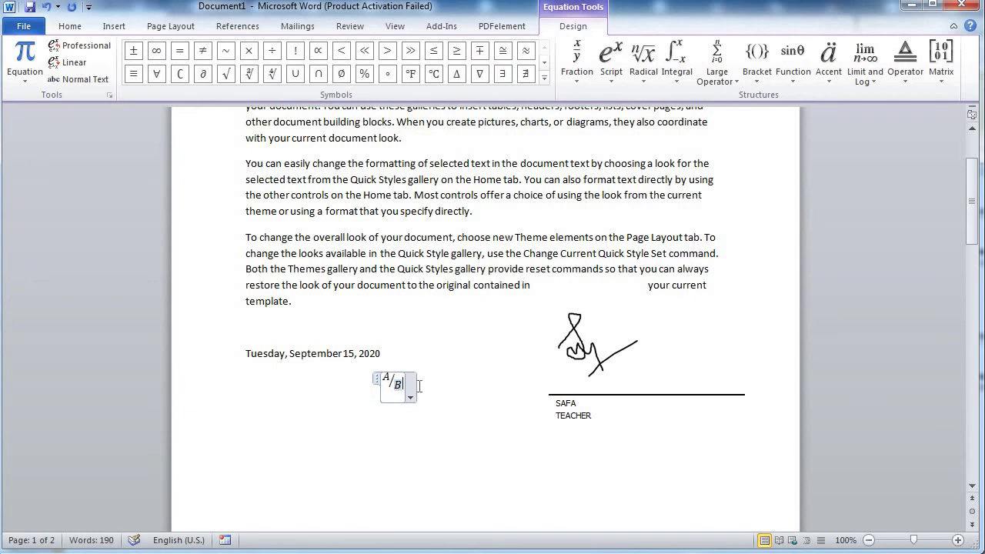
pyautogui.write('+')
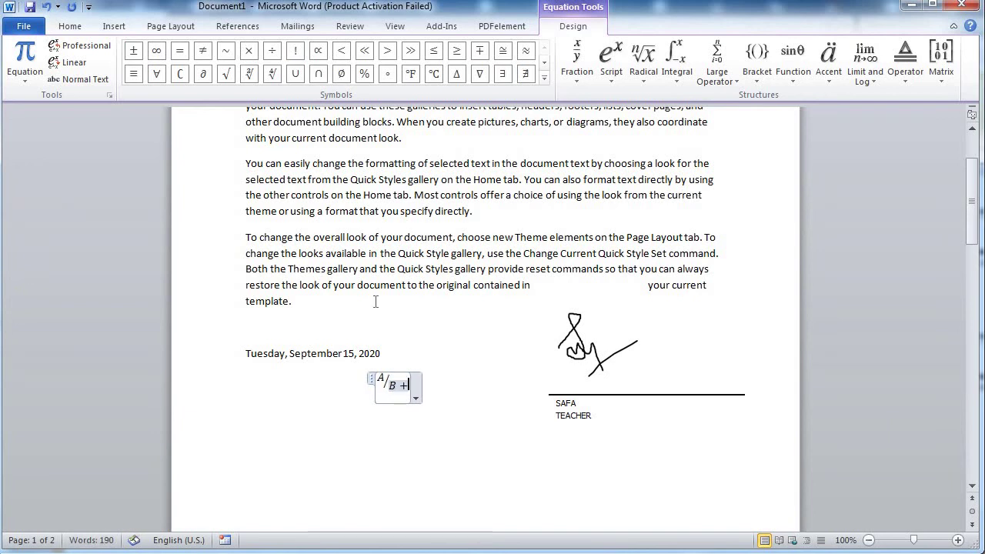
pyautogui.click(577, 62)
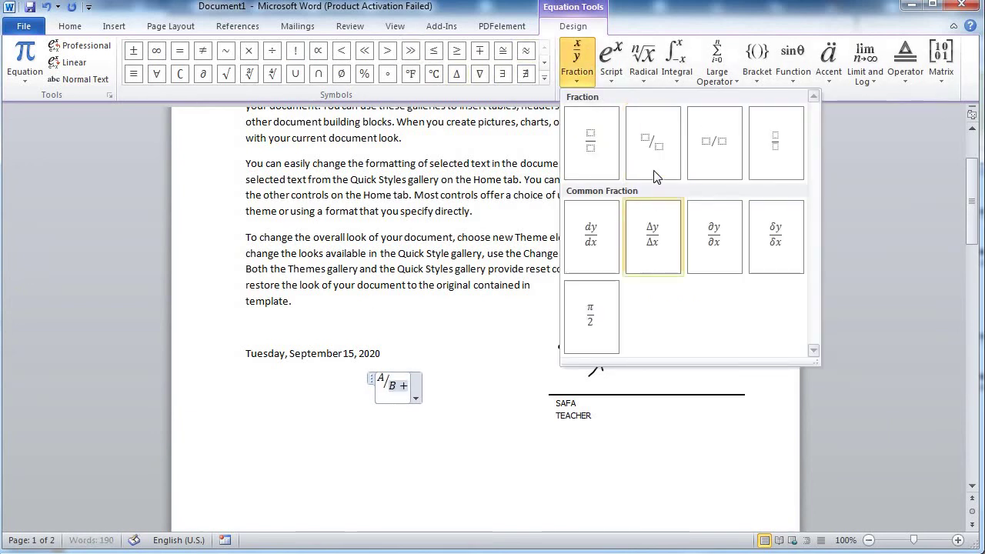
pyautogui.click(652, 143)
pyautogui.click(426, 381)
pyautogui.write('A')
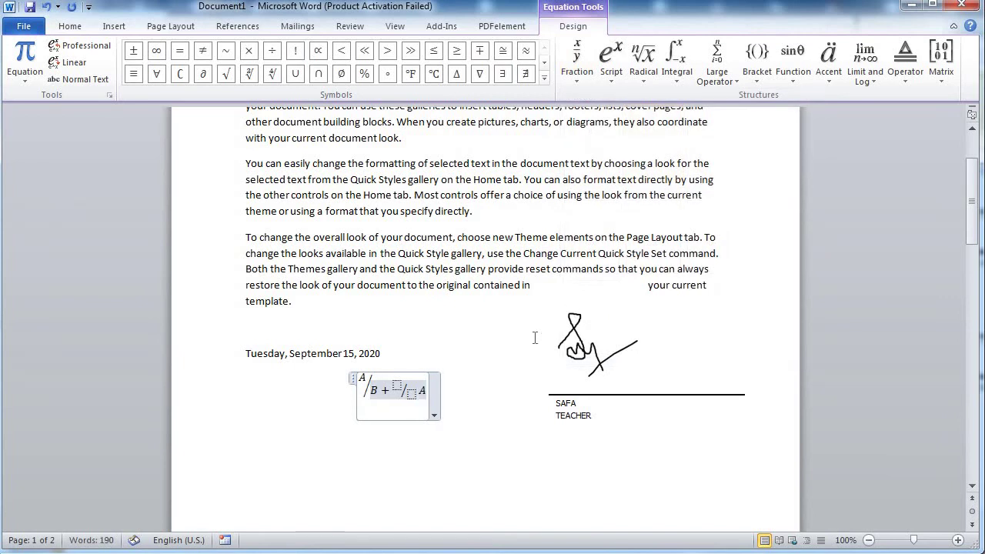
pyautogui.click(401, 386)
pyautogui.write('A')
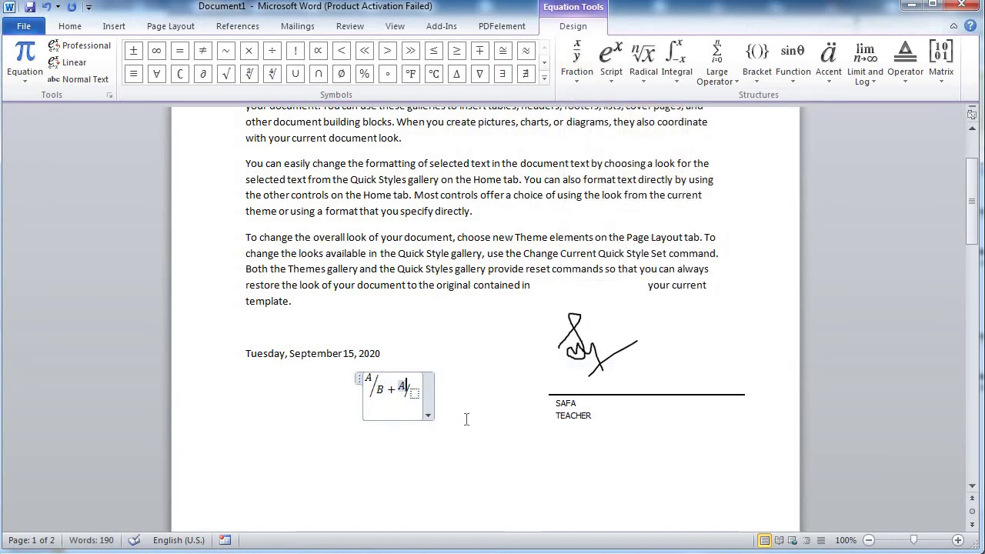
pyautogui.click(415, 393)
pyautogui.write('B')
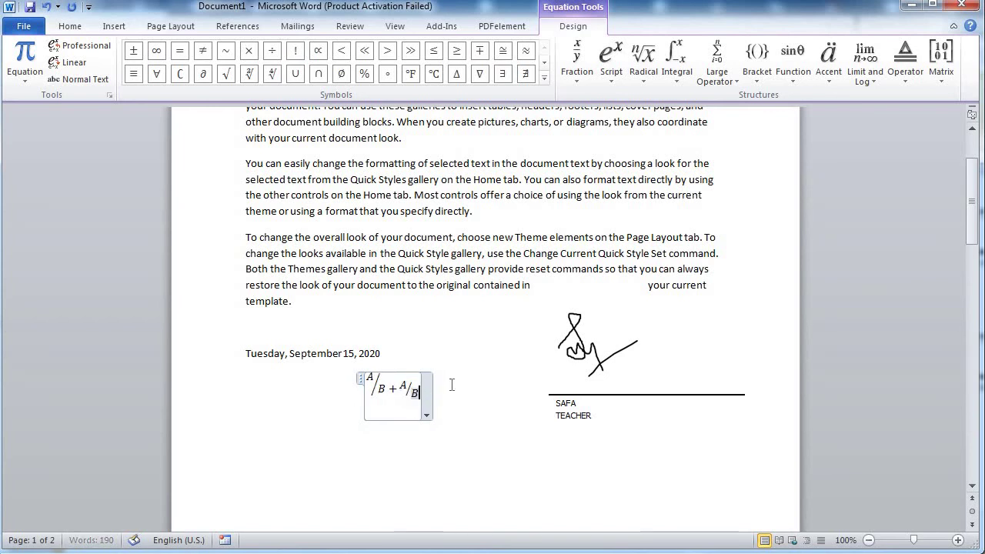
pyautogui.moveTo(421, 393); pyautogui.dragTo(352, 378)
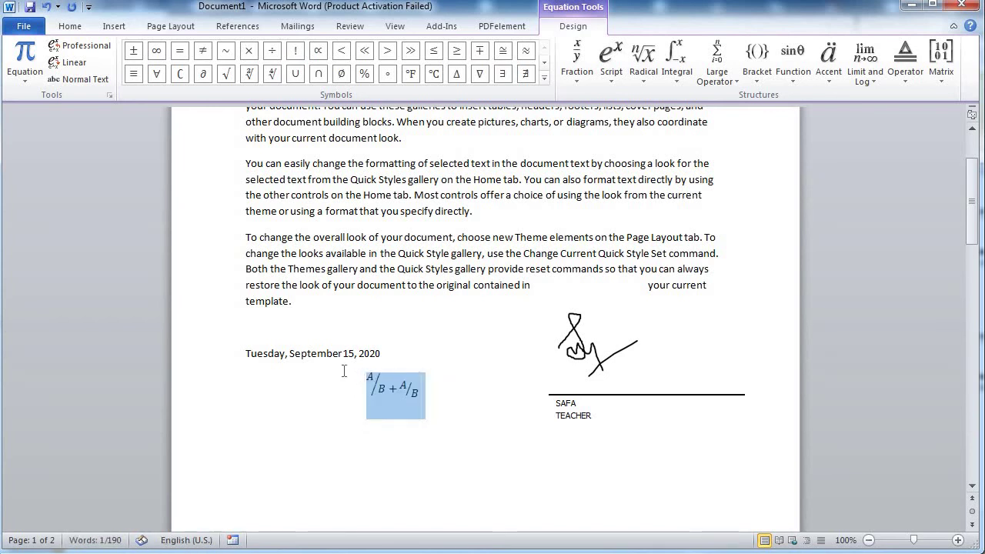
pyautogui.press('Delete')
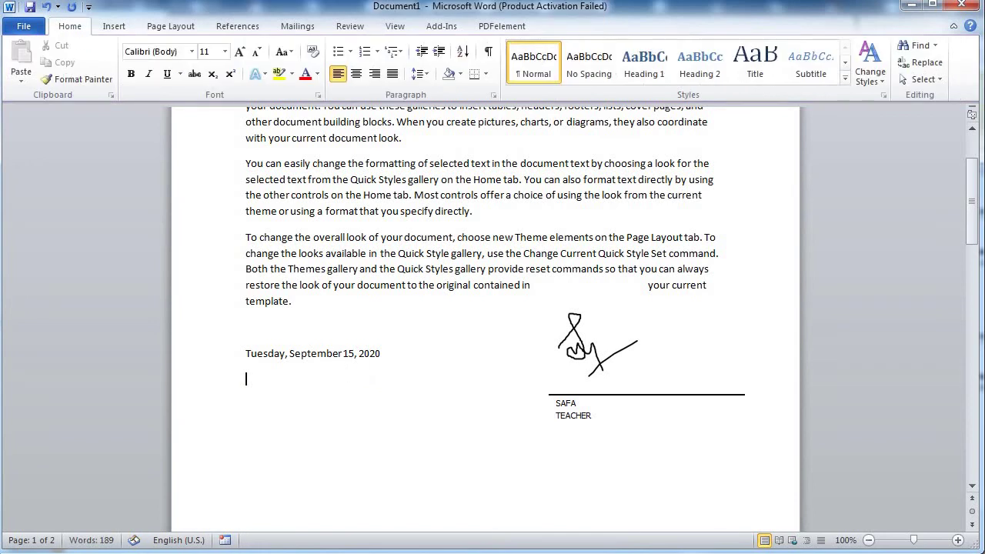
pyautogui.click(113, 26)
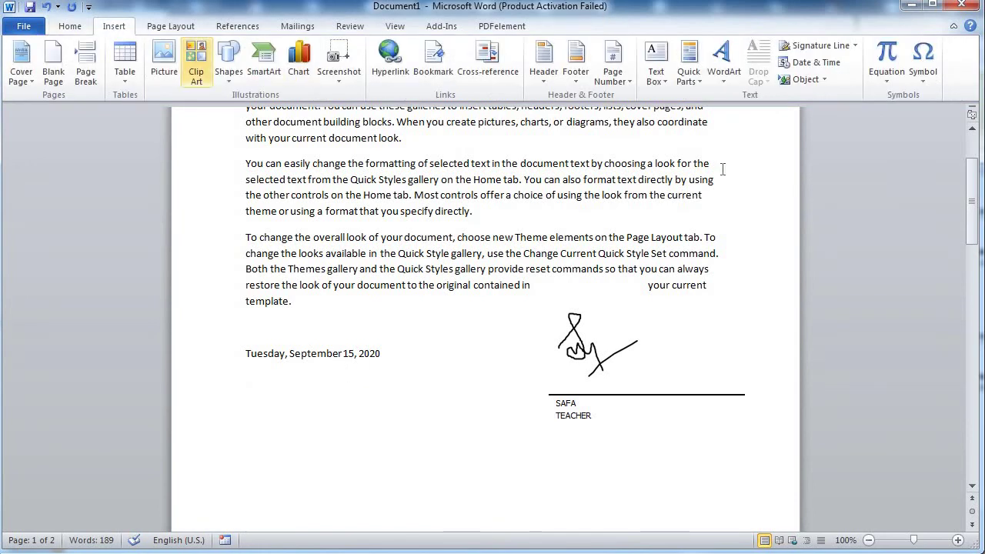
pyautogui.click(916, 80)
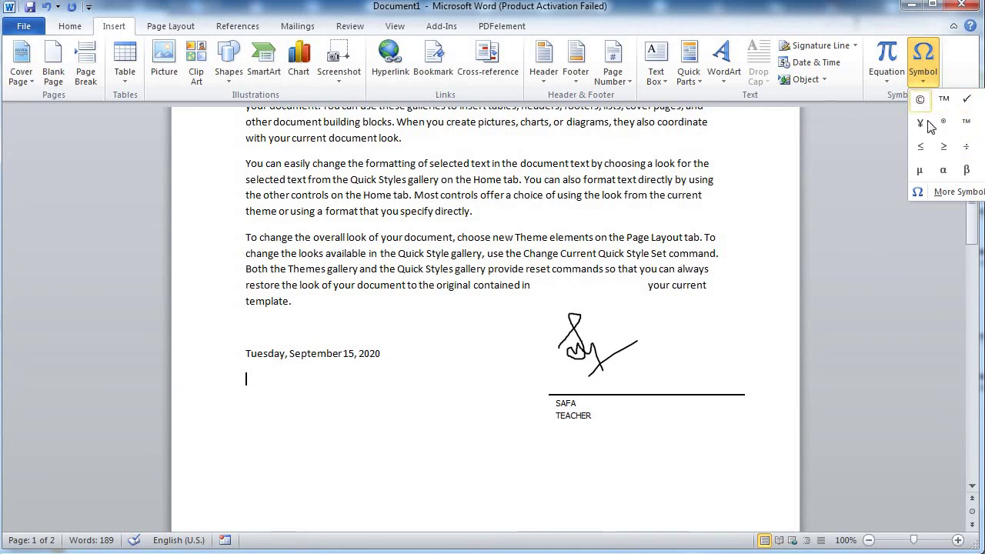
pyautogui.click(943, 192)
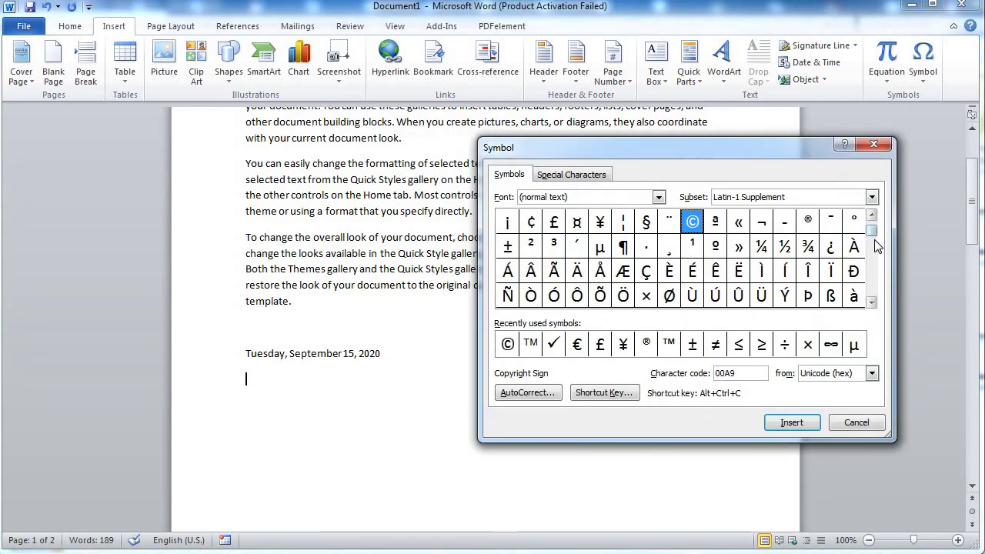
pyautogui.moveTo(872, 231); pyautogui.dragTo(872, 244)
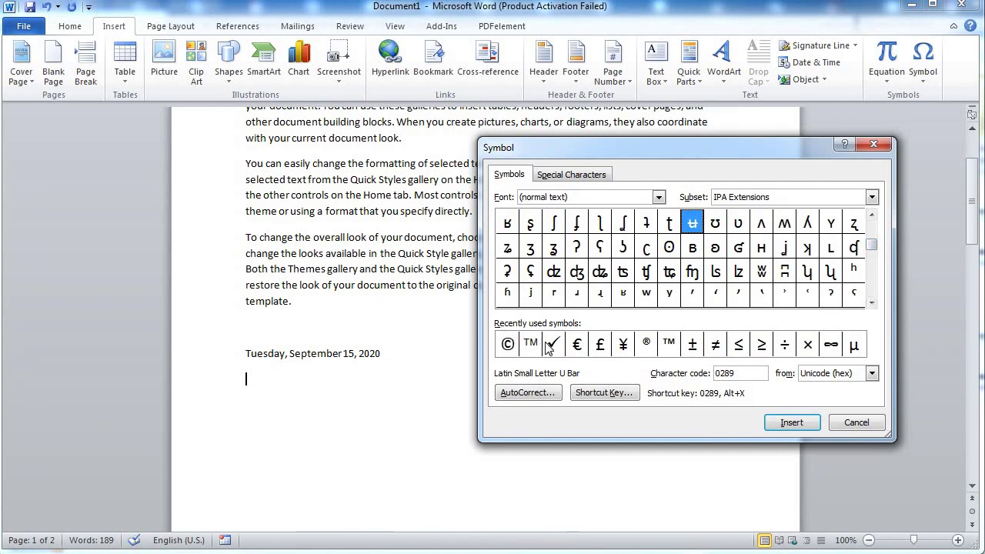
pyautogui.click(507, 344)
pyautogui.click(779, 421)
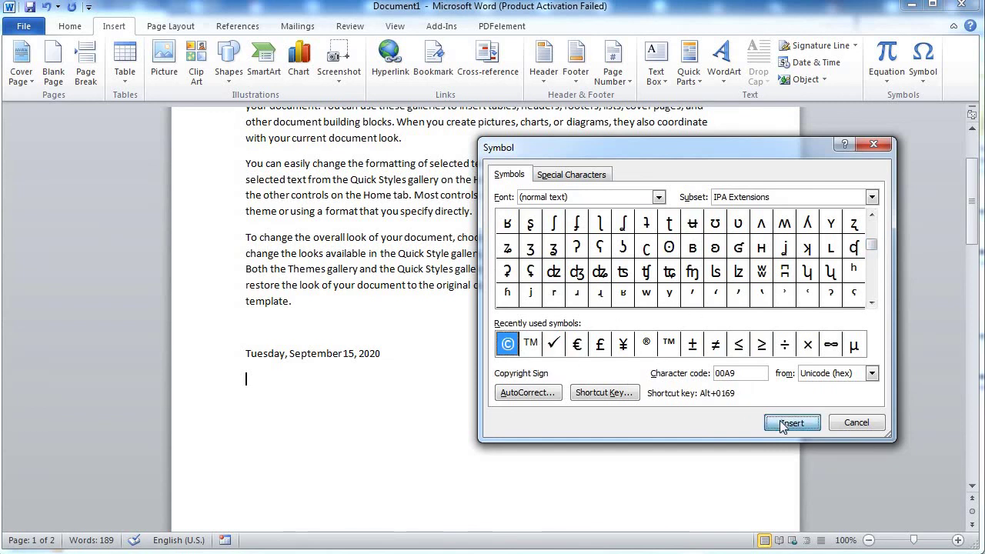
pyautogui.click(856, 423)
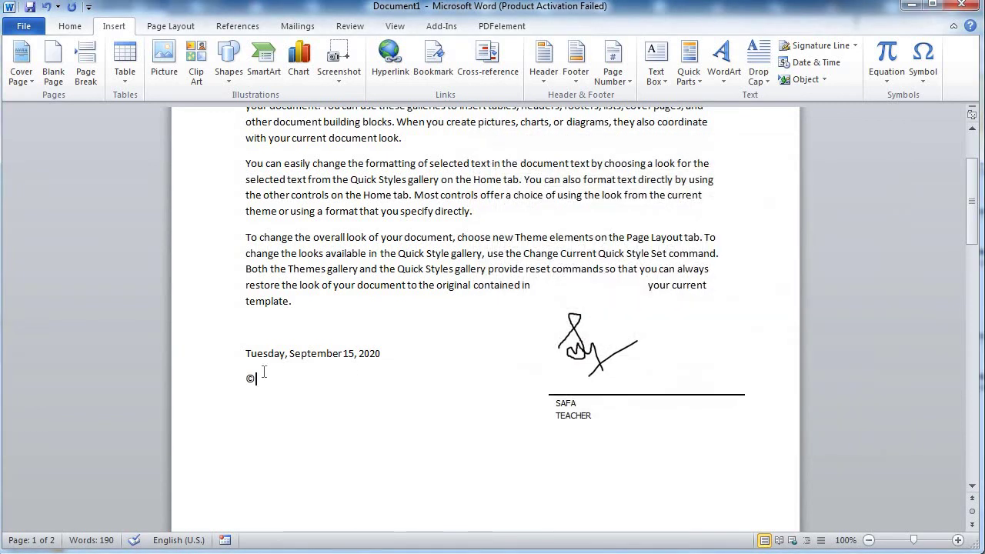
pyautogui.click(212, 380)
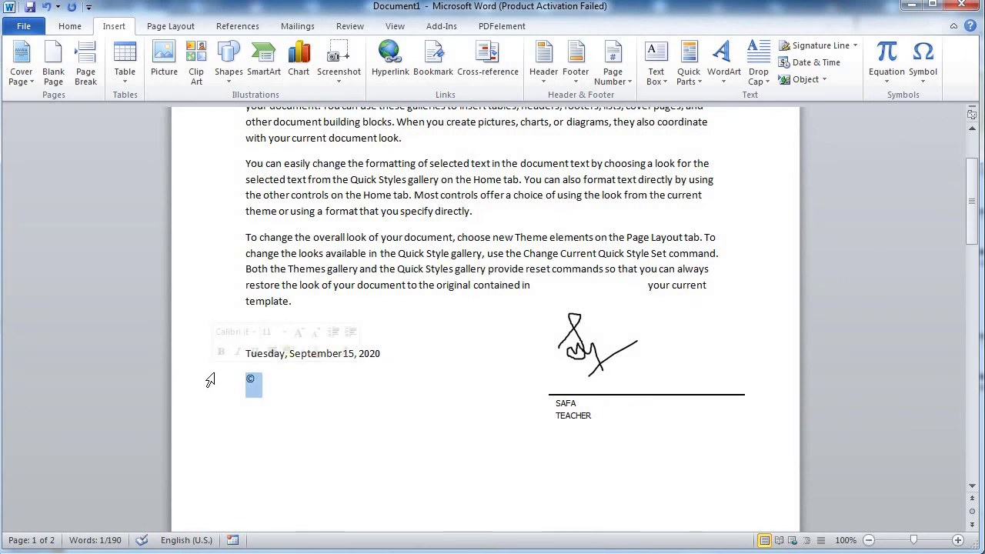
pyautogui.press('Delete')
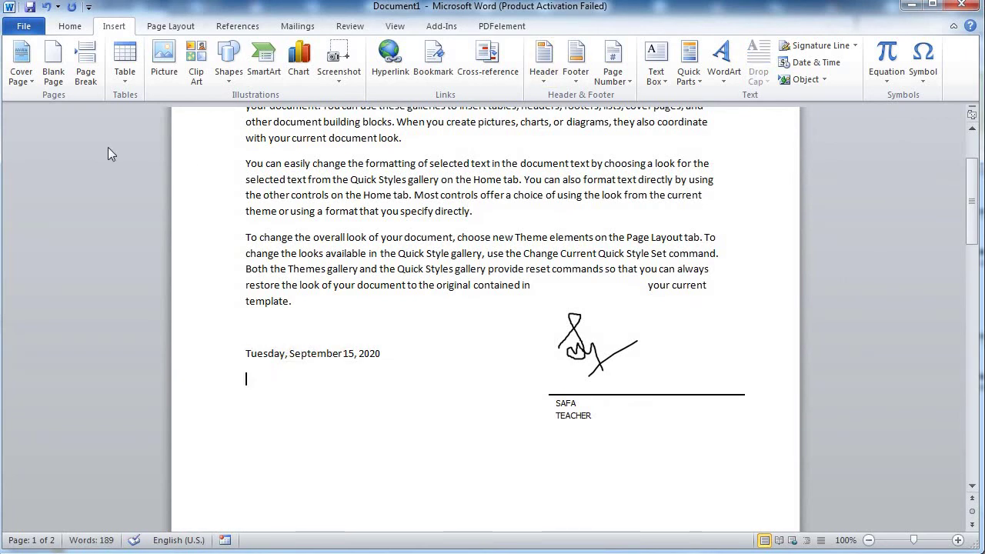